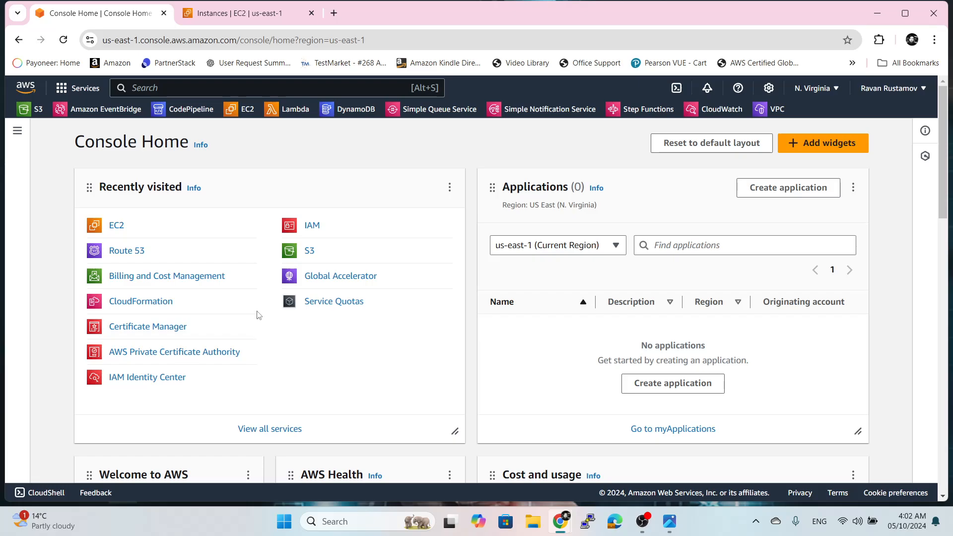
Open the Route 53 service and start creating a new hosted zone
click(210, 89)
text(Route)
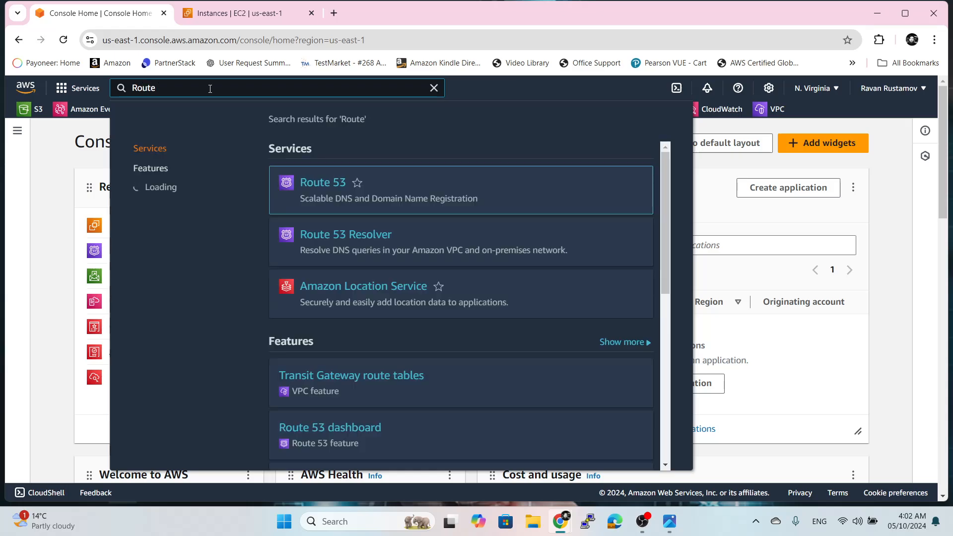
click(317, 179)
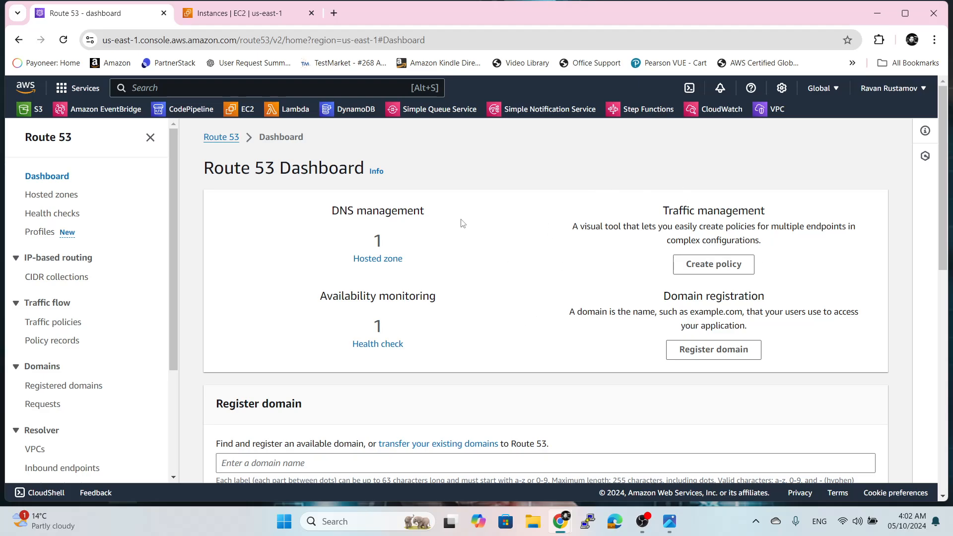
click(53, 194)
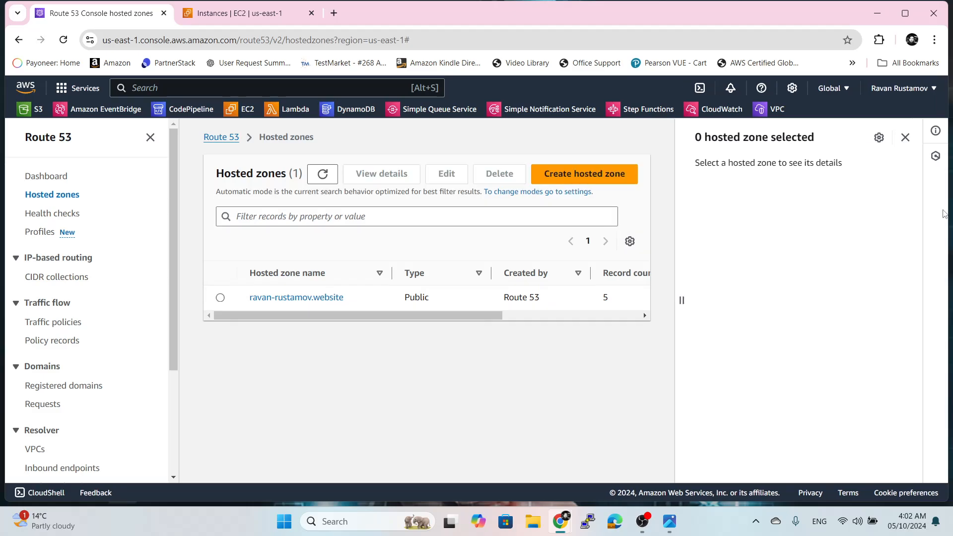
click(601, 179)
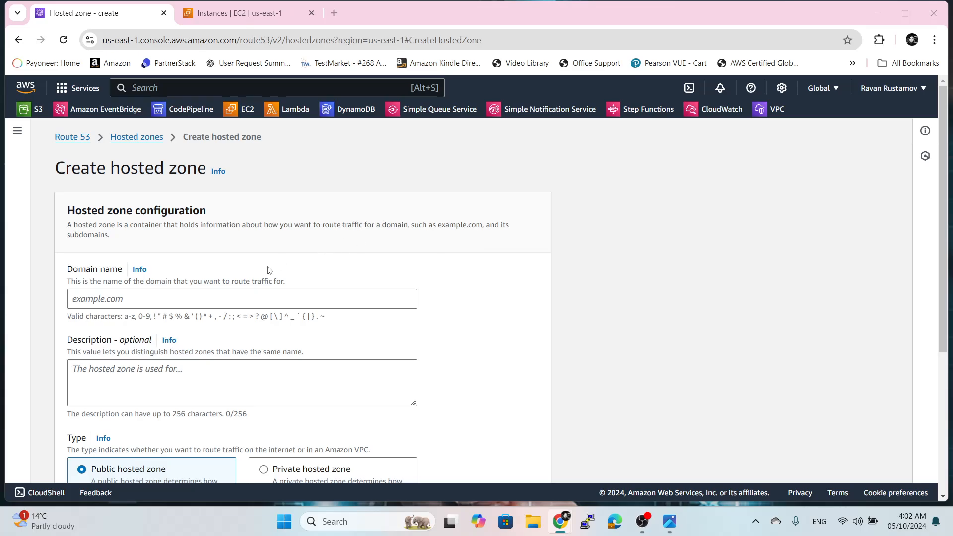
Configure the zone with domain name internal.mycompany.local, description "private hz" and type Private hosted zone
click(252, 298)
text(internal.mycompany.local)
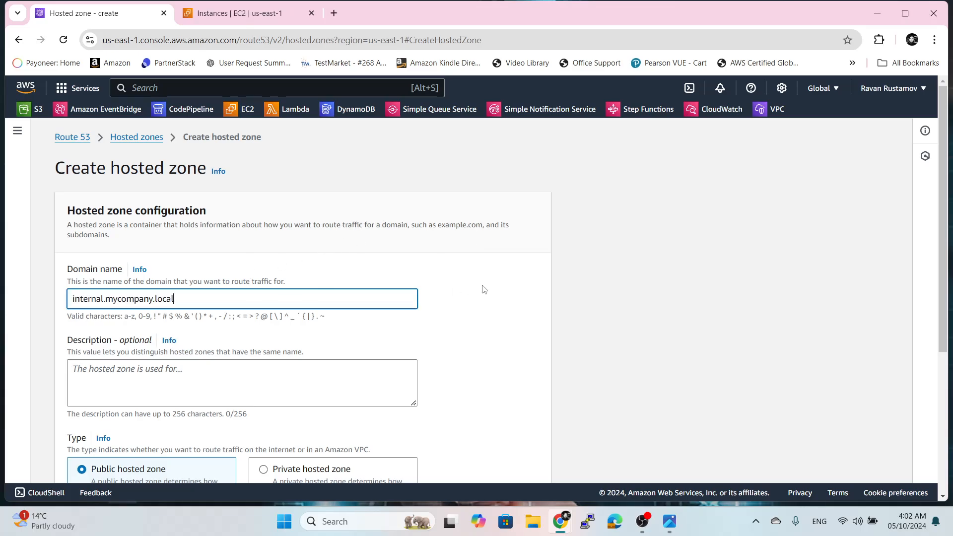
click(505, 287)
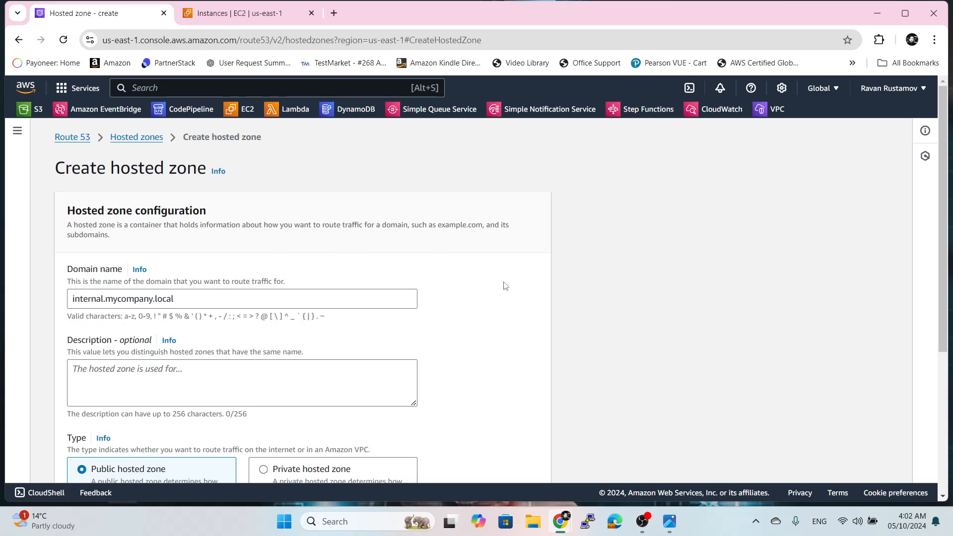
click(291, 378)
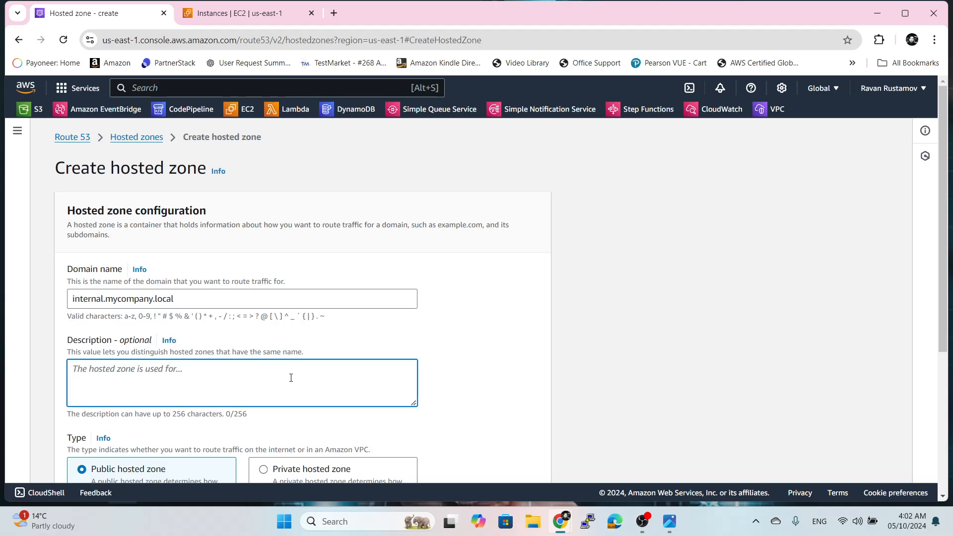
text(p)
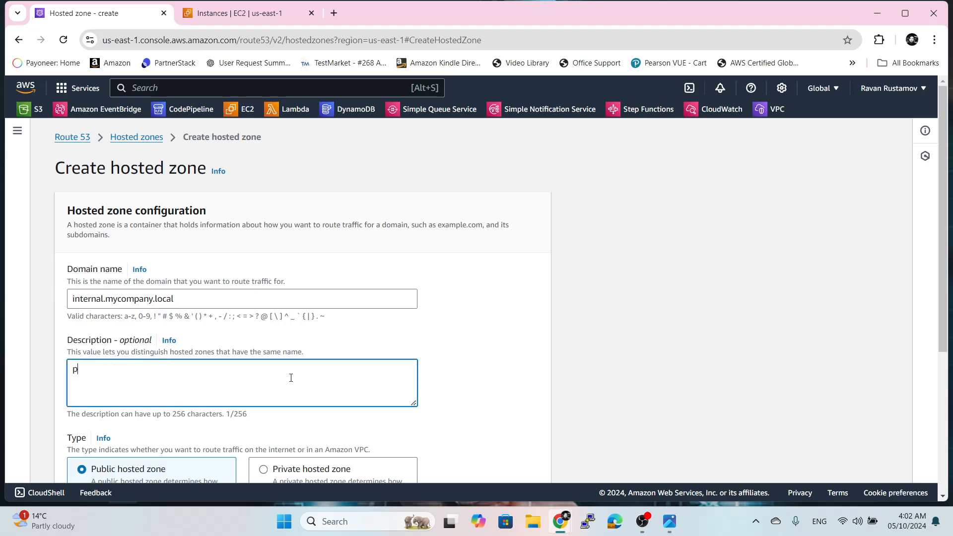
text(rivate hz)
scroll(484, 305, down, 5)
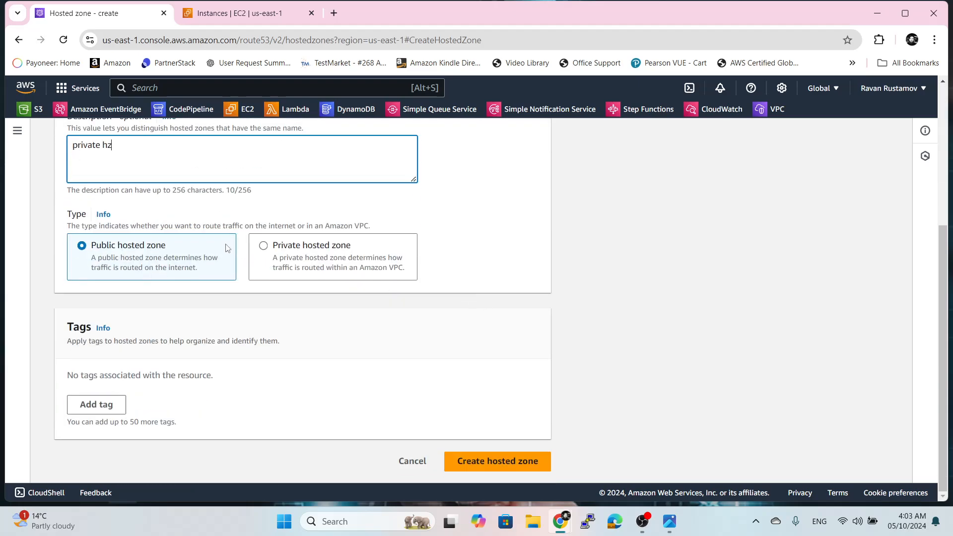
click(263, 251)
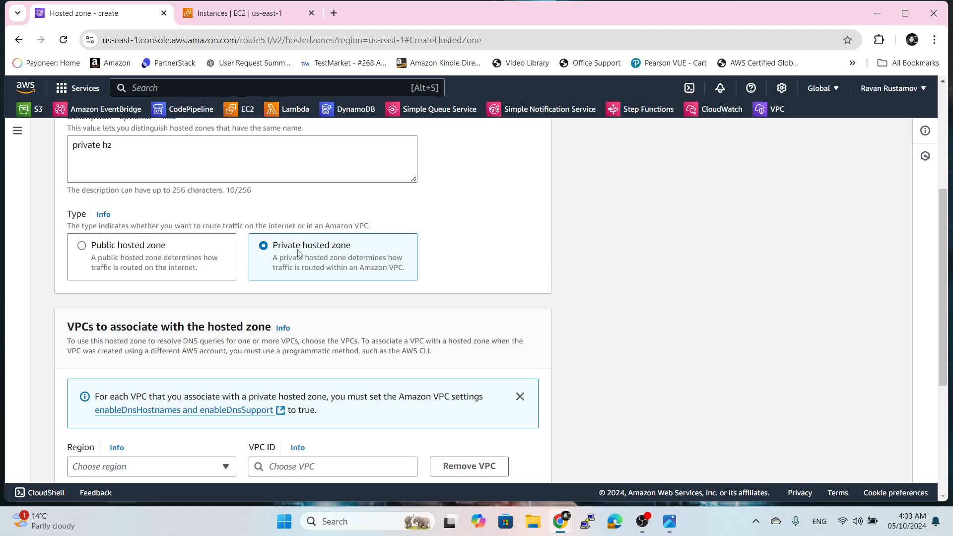
Associate the hosted zone with VPC vpc-0080174aa714cd2ad in the US East (N. Virginia) region
scroll(418, 298, down, 5)
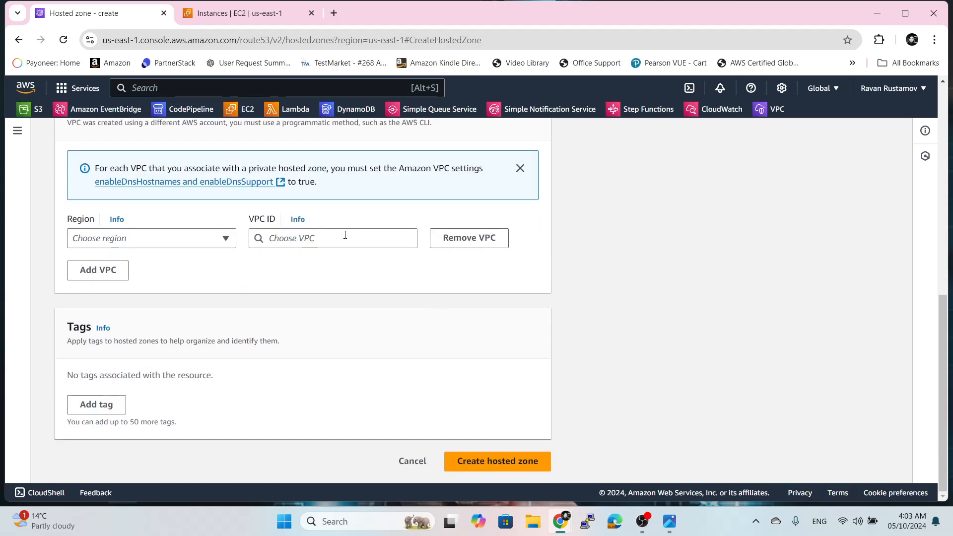
click(193, 241)
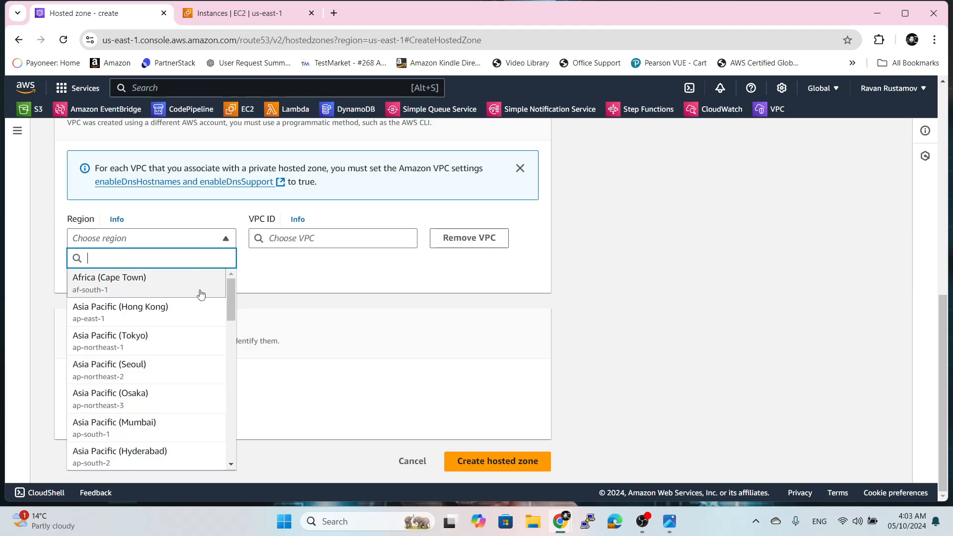
click(305, 244)
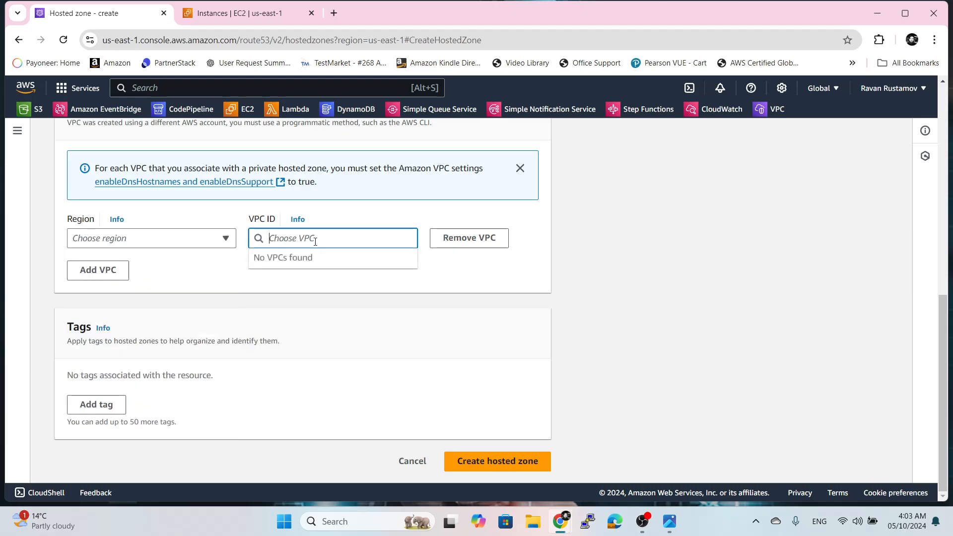
click(202, 272)
click(197, 246)
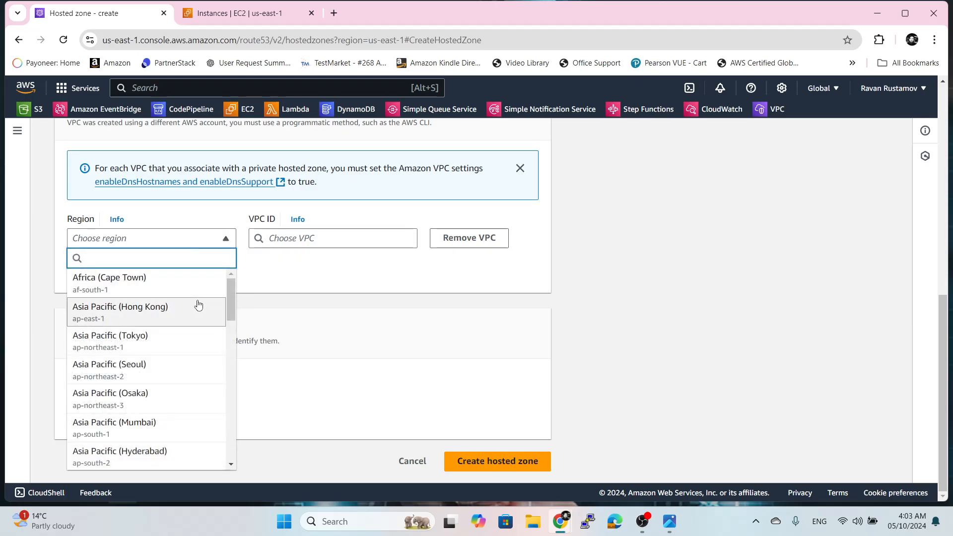
scroll(183, 324, down, 10)
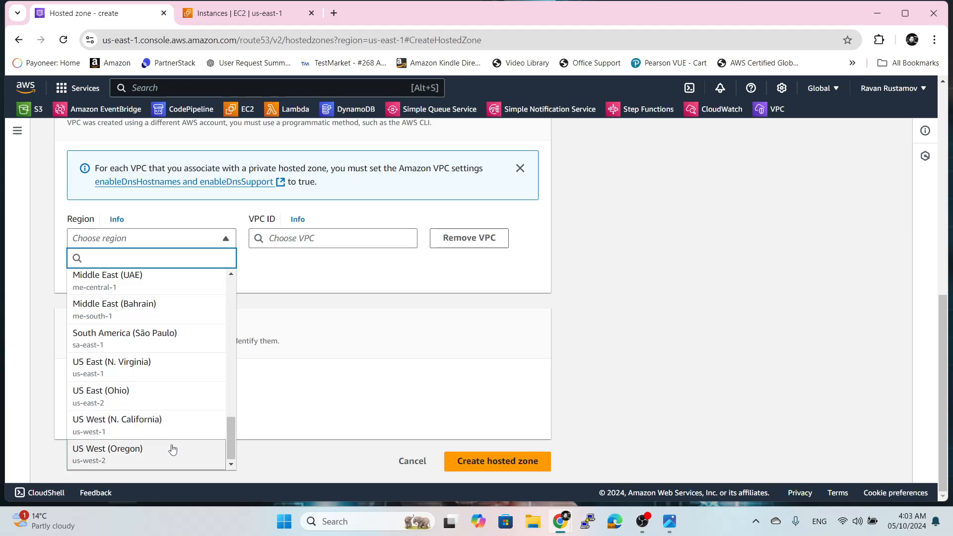
click(183, 365)
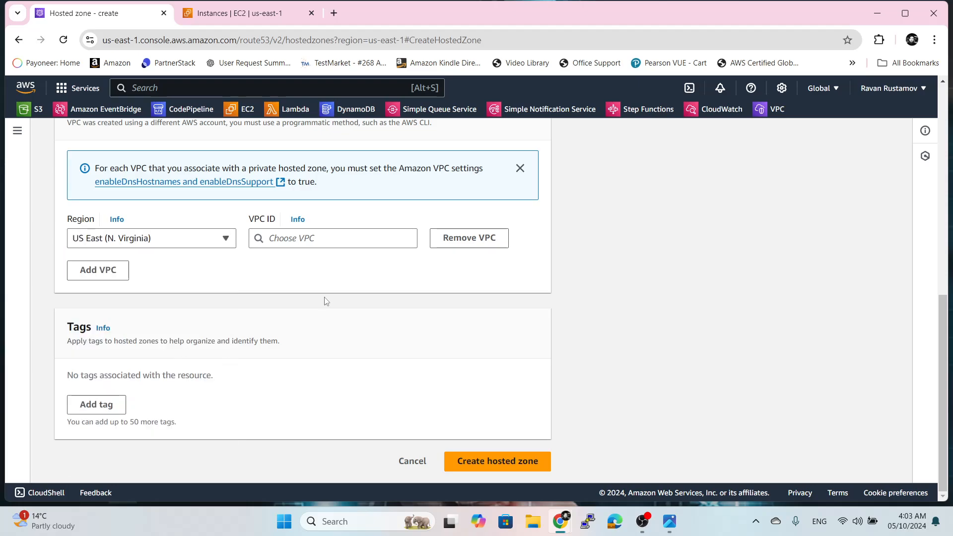
click(378, 239)
click(358, 264)
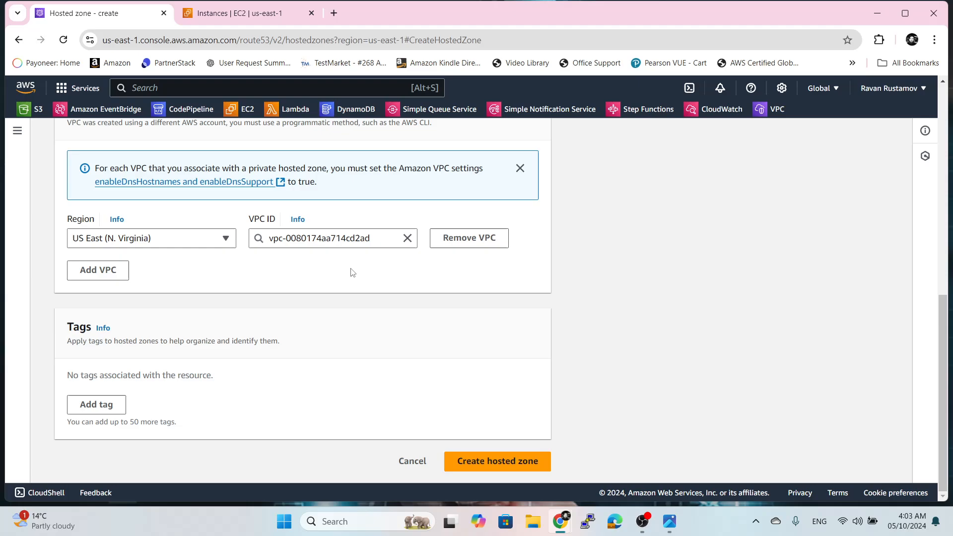
Create the configured hosted zone and open the form for a new record in it
click(497, 467)
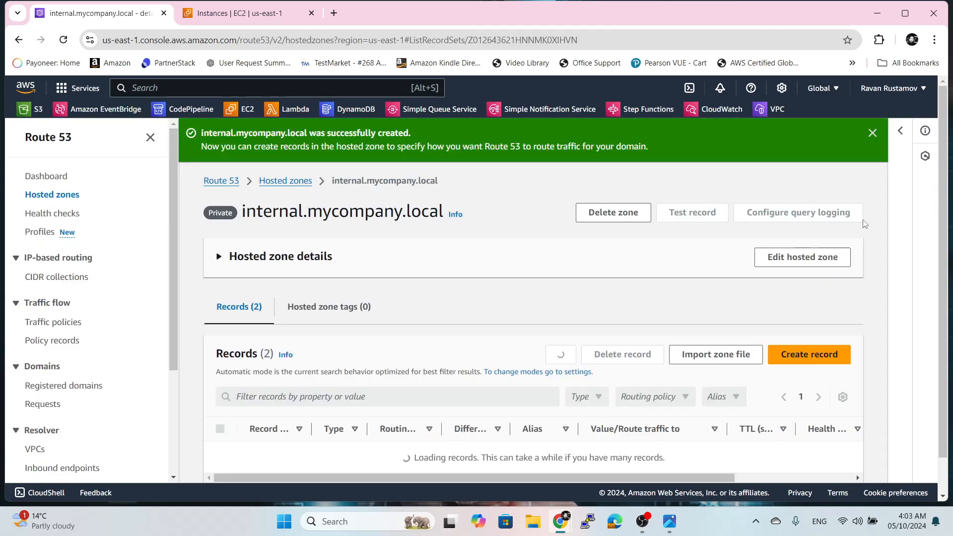
click(873, 133)
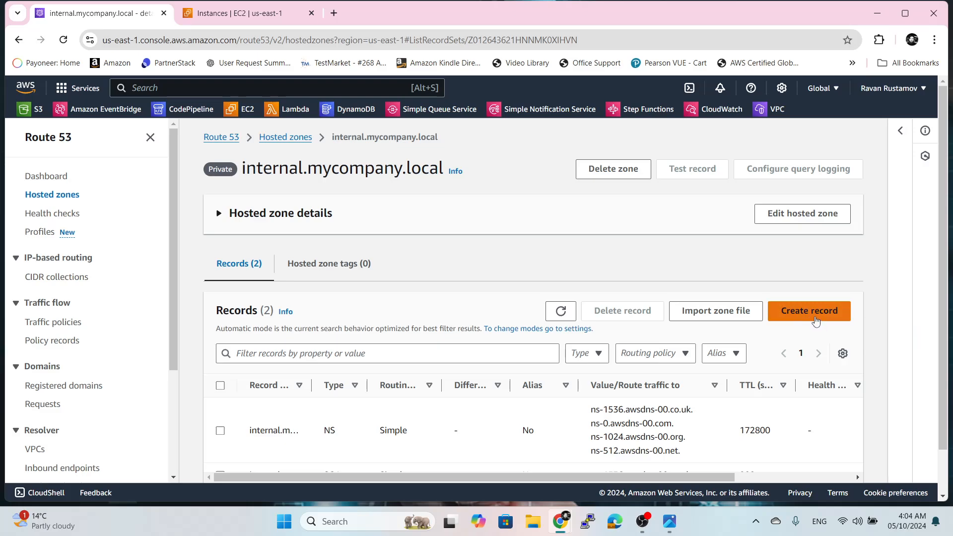
click(816, 321)
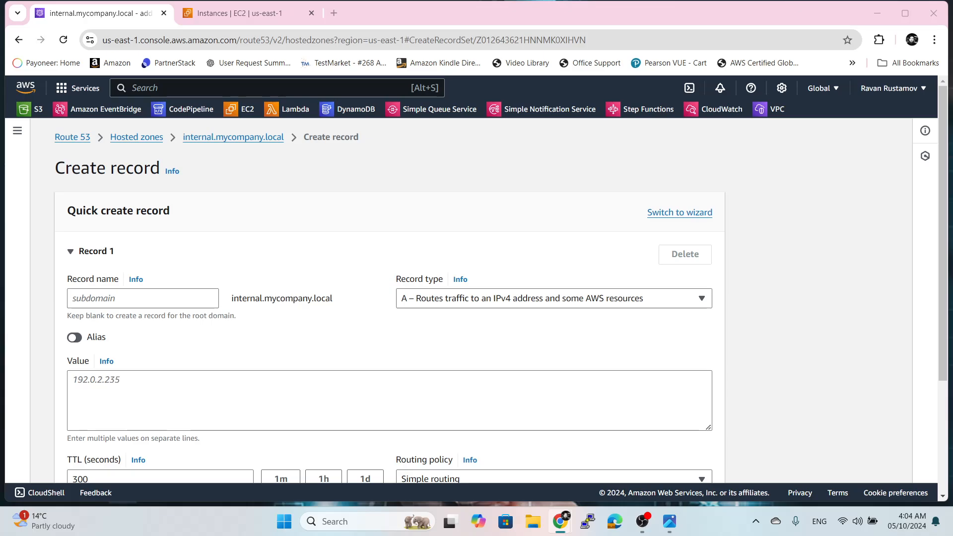
click(189, 294)
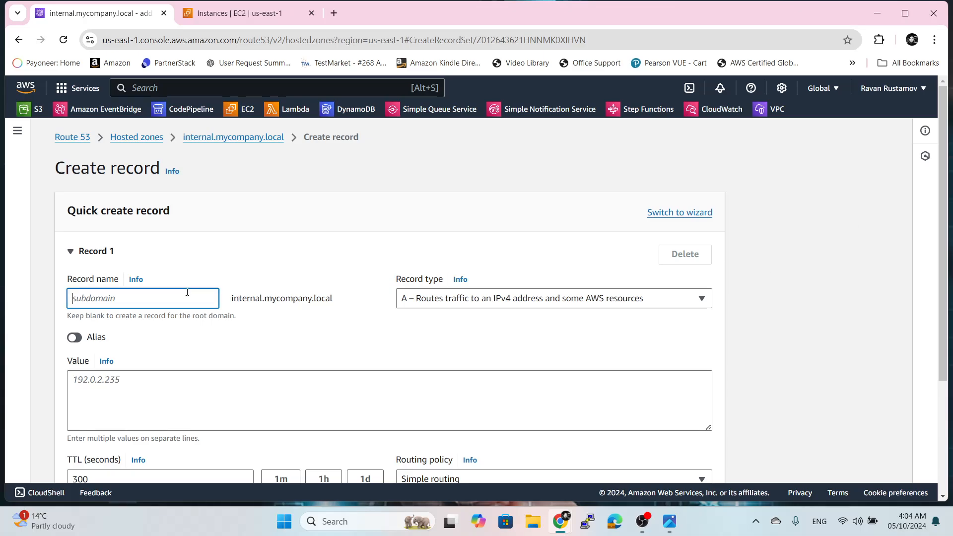
text(webserver)
click(288, 330)
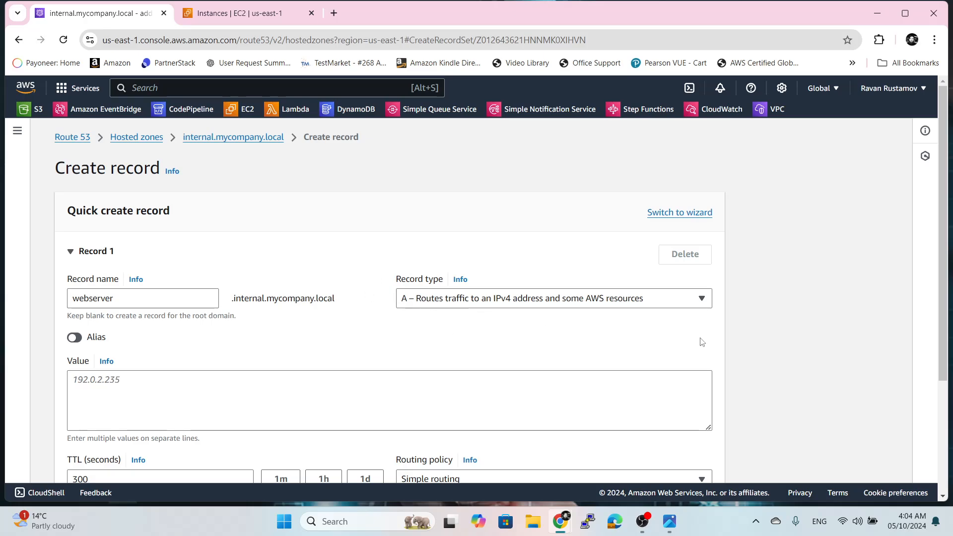
drag(149, 300, 4, 292)
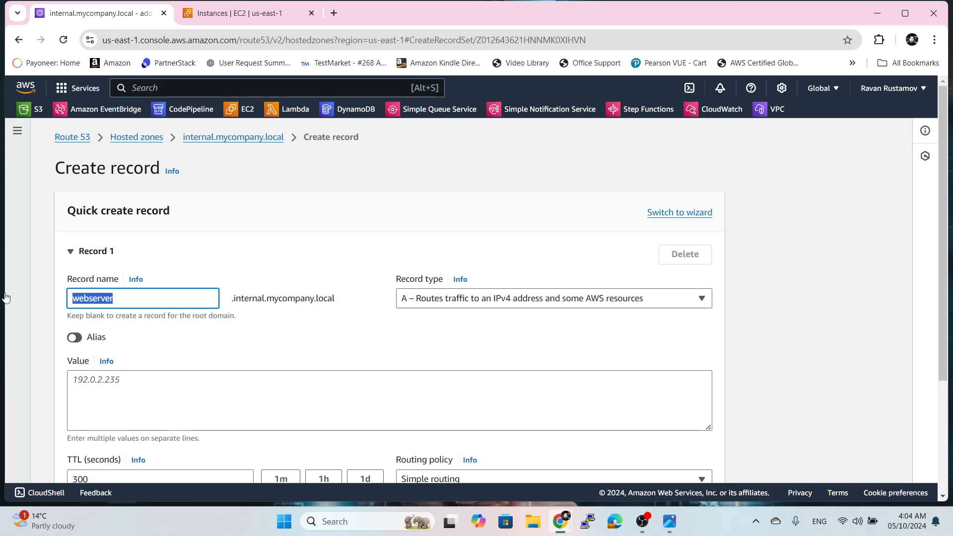
key(BackSpace)
click(398, 332)
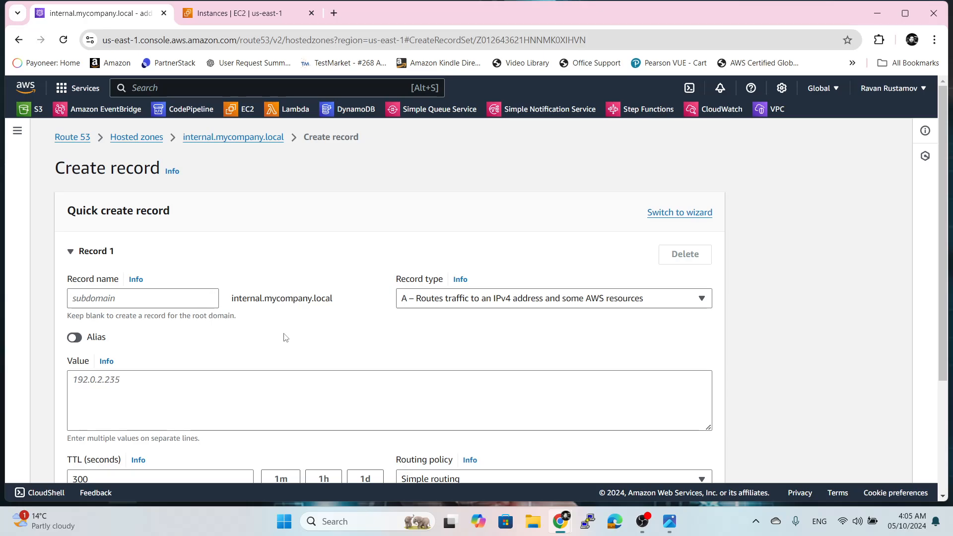
Copy the private IPv4 address 172.31.3.143 of the US-AZ1 instance in EC2 and enter it as the new A record's value
click(240, 13)
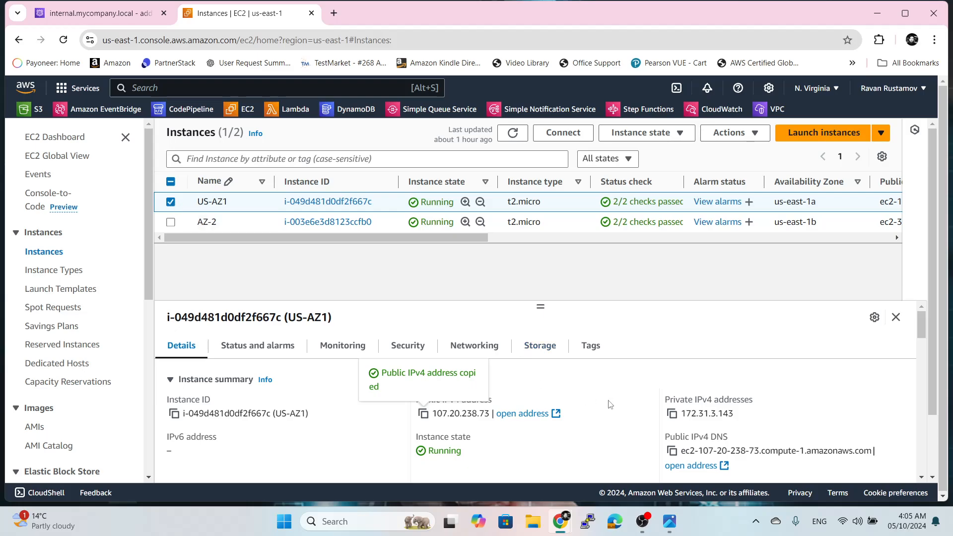
click(811, 386)
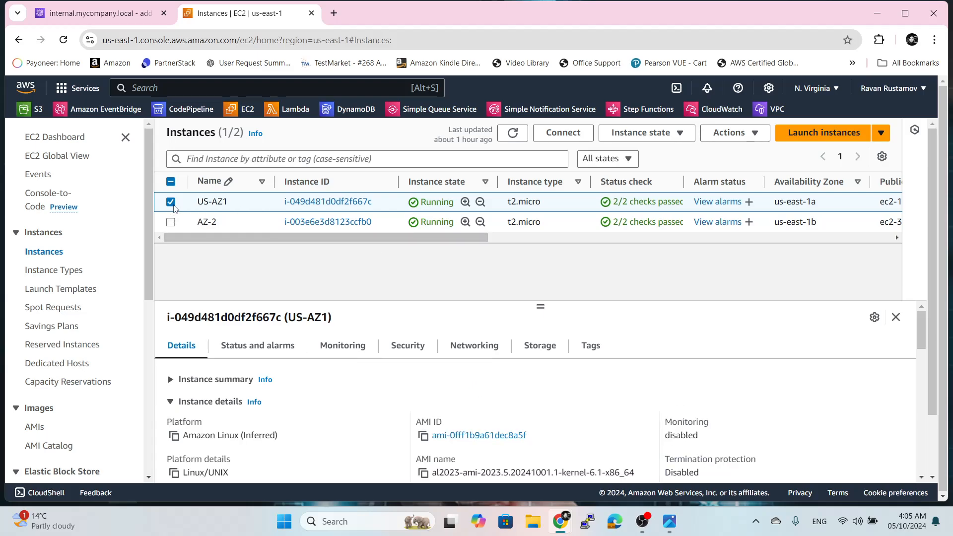
click(473, 352)
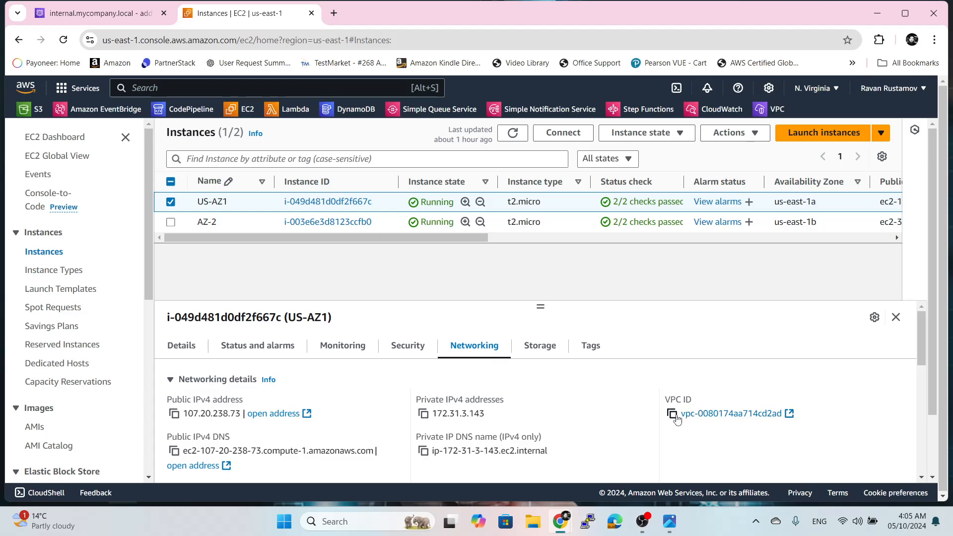
click(425, 414)
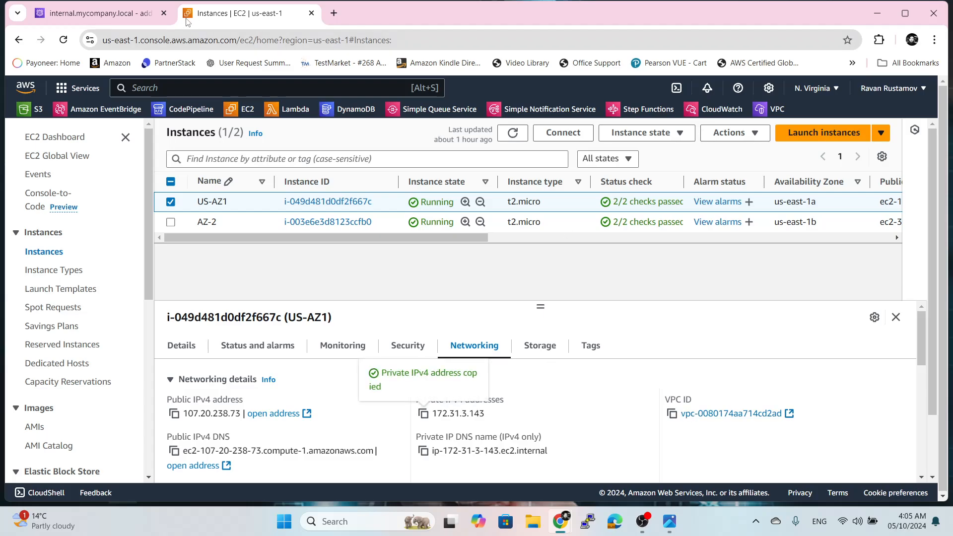
click(100, 13)
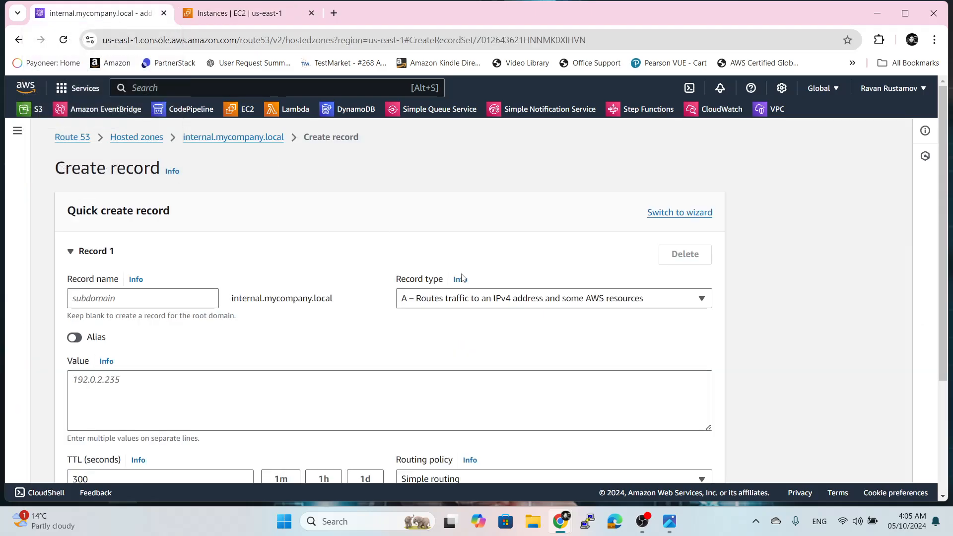
click(126, 383)
key(ctrl+v)
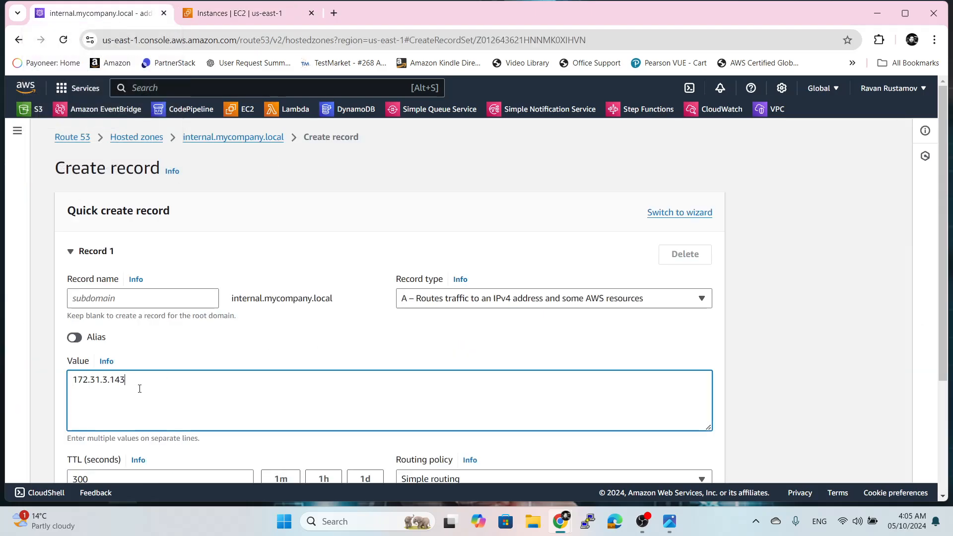
click(663, 341)
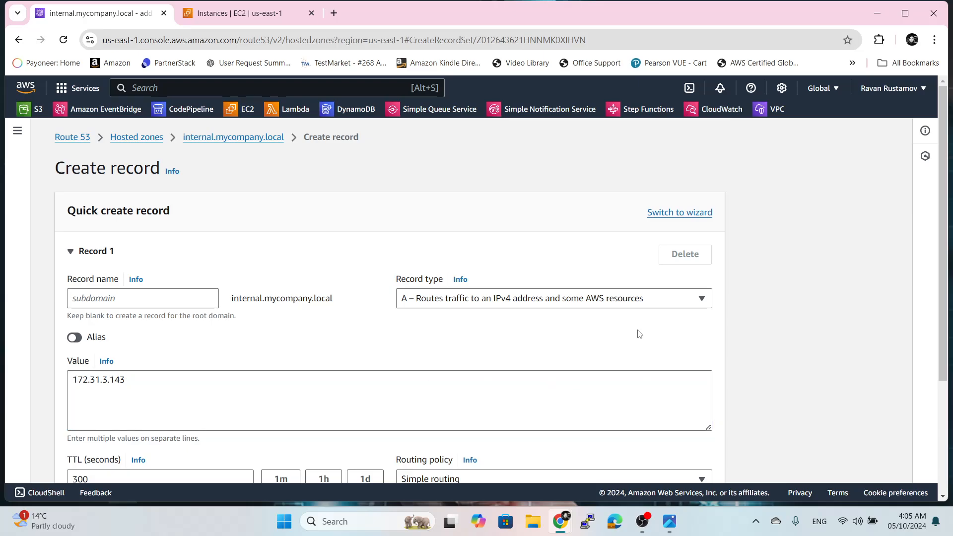
Create the root-domain A record with the default TTL and simple routing, and dismiss the notification
scroll(617, 333, down, 2)
scroll(617, 333, down, 1)
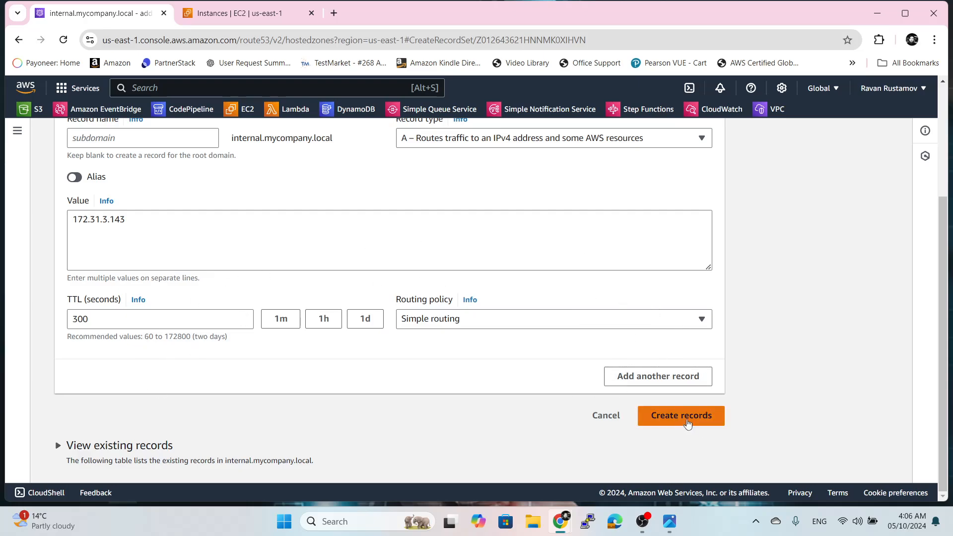
click(687, 419)
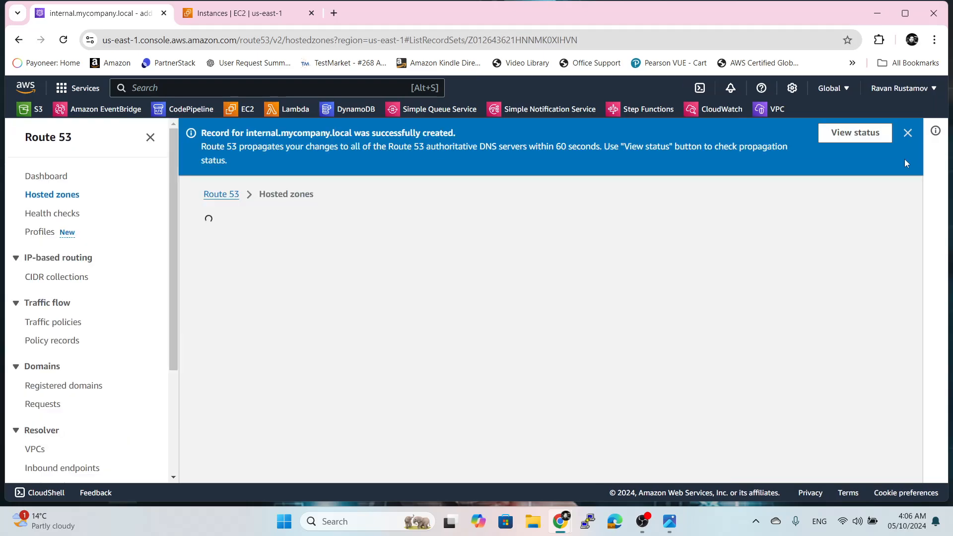
click(873, 136)
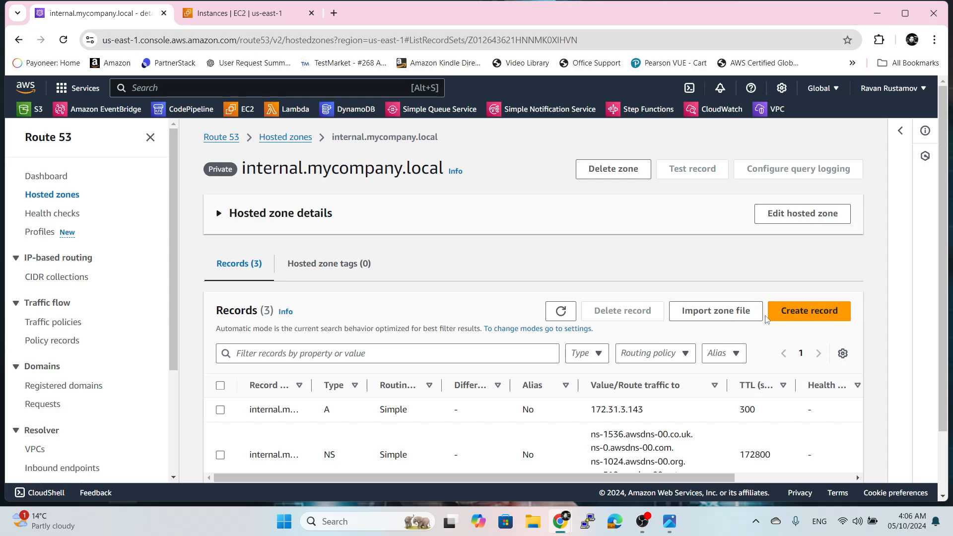
Start a new record in the hosted zone, named webserver, with the record type CNAME
click(793, 316)
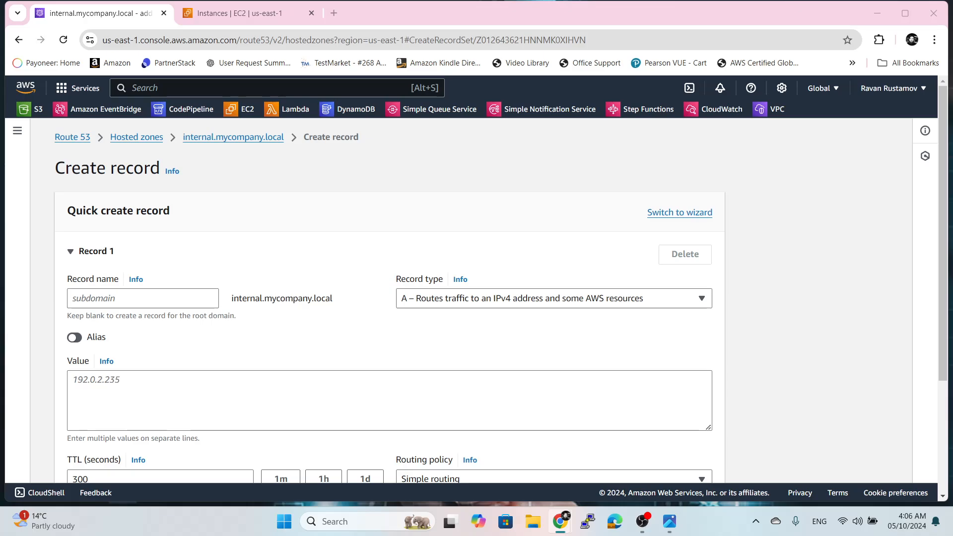
click(178, 294)
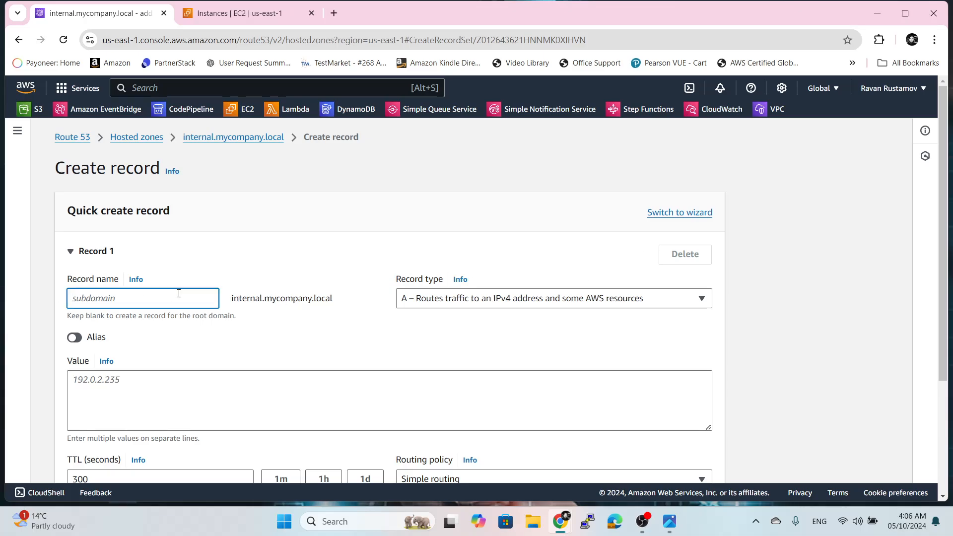
key(ctrl+v)
click(211, 332)
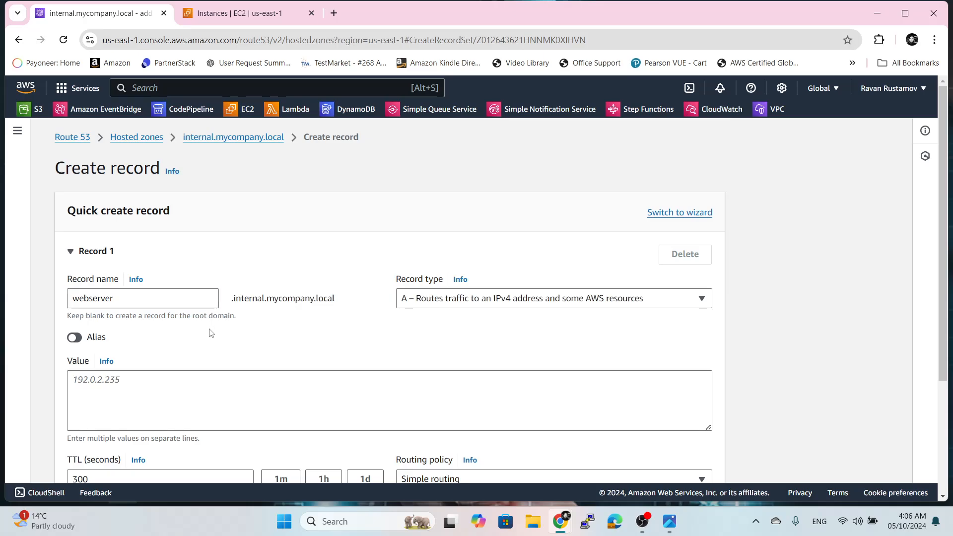
click(500, 307)
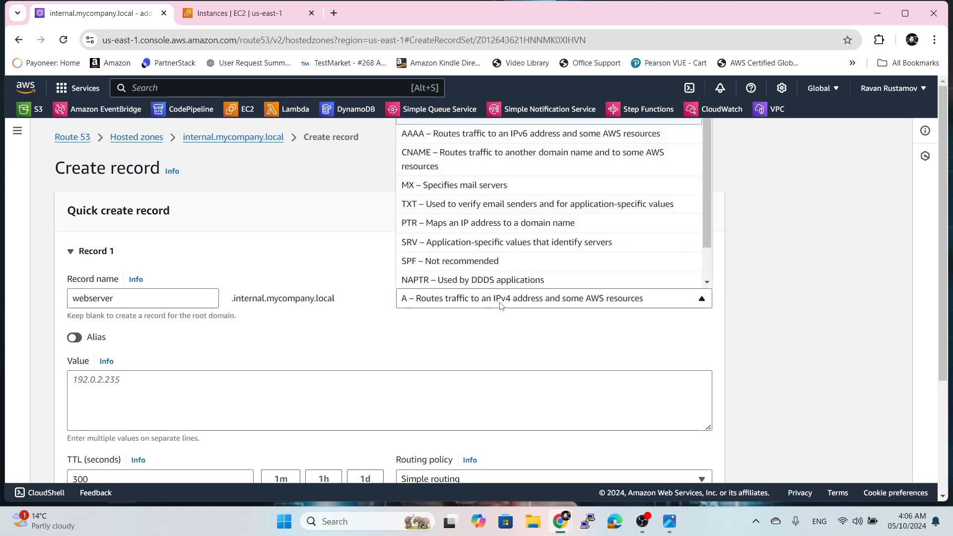
click(526, 155)
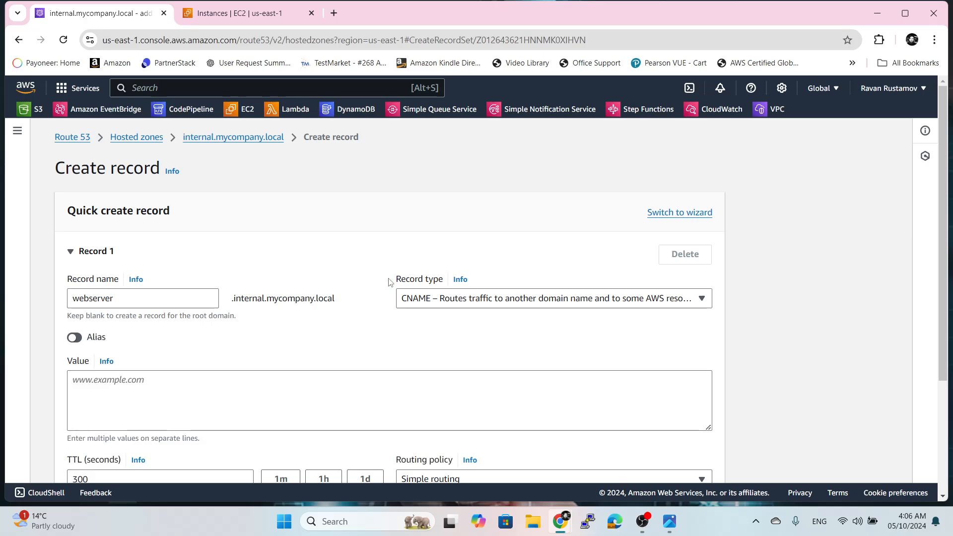
Recheck the US-AZ1 instance's private IPv4 address in EC2 and enter 172.31.3.143 as the webserver record's value
click(251, 14)
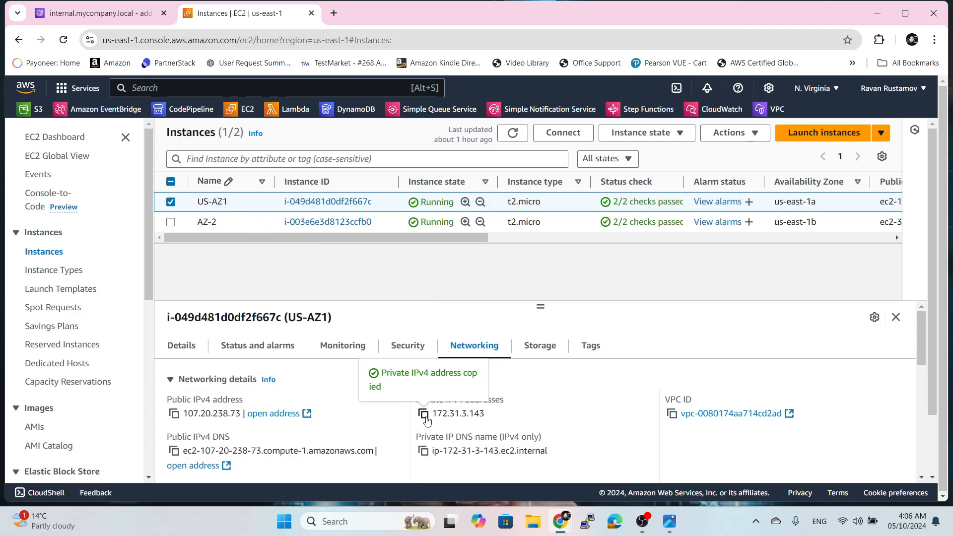
click(124, 11)
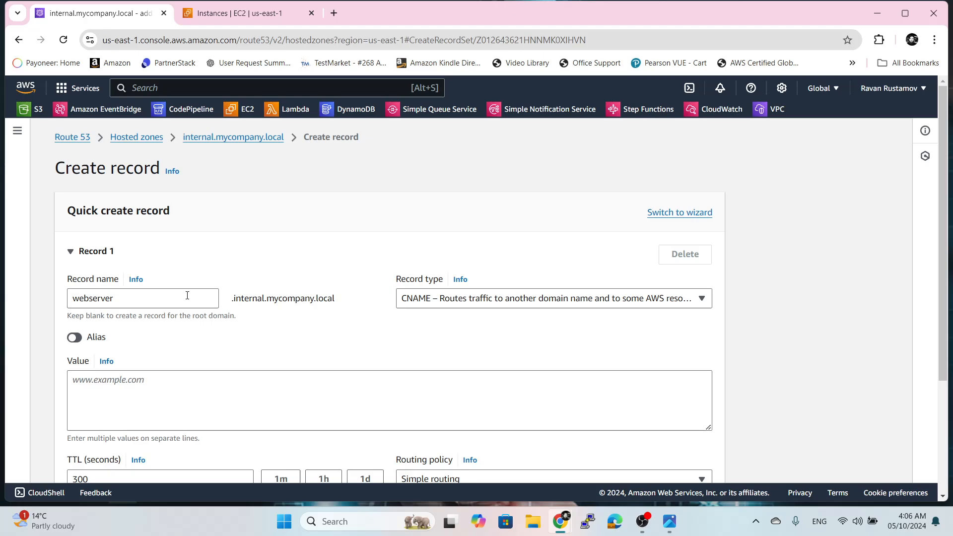
click(109, 383)
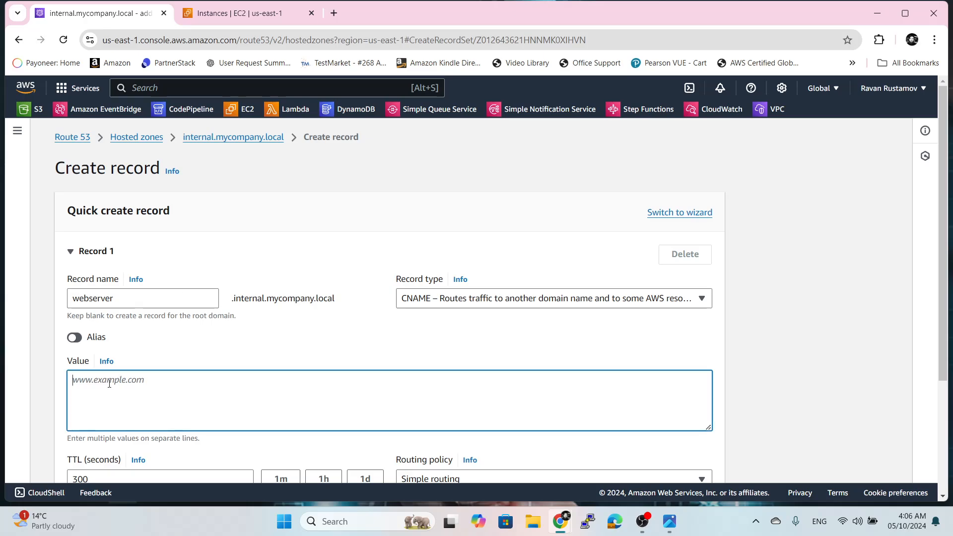
key(ctrl+v)
click(297, 348)
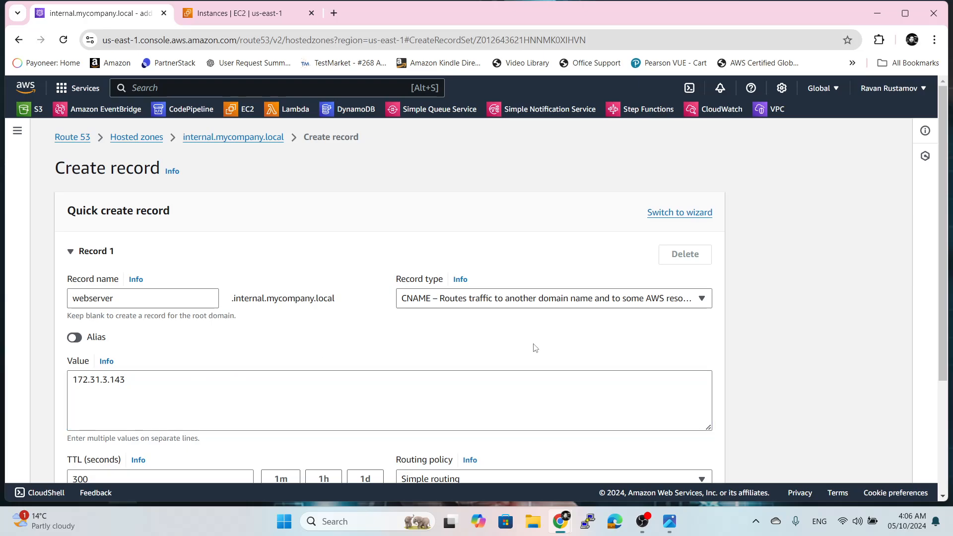
Create the webserver CNAME record with the default TTL and simple routing, and dismiss the notification
scroll(444, 343, down, 3)
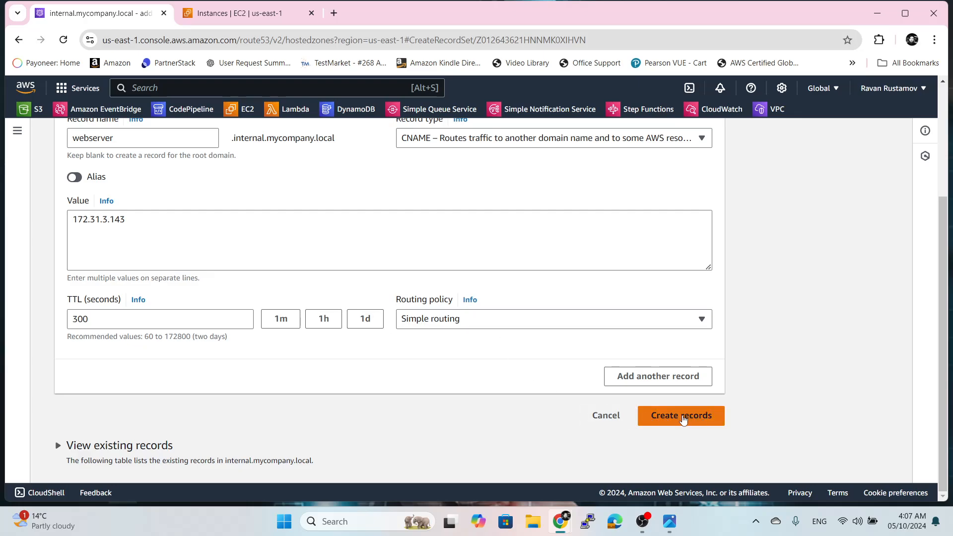
click(683, 420)
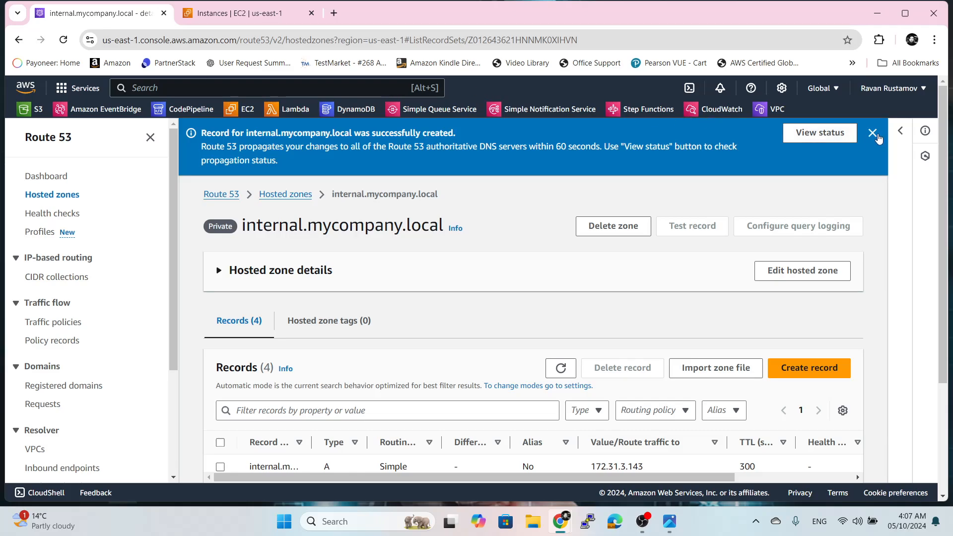
click(872, 133)
Connect to the US-AZ1 instance with EC2 Instance Connect over its public IPv4 address as ec2-user
click(222, 12)
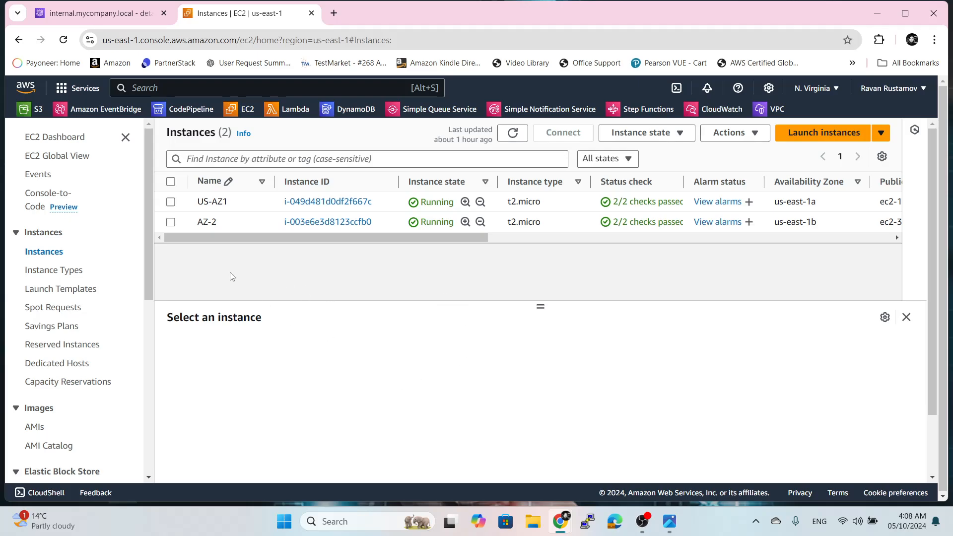
click(171, 202)
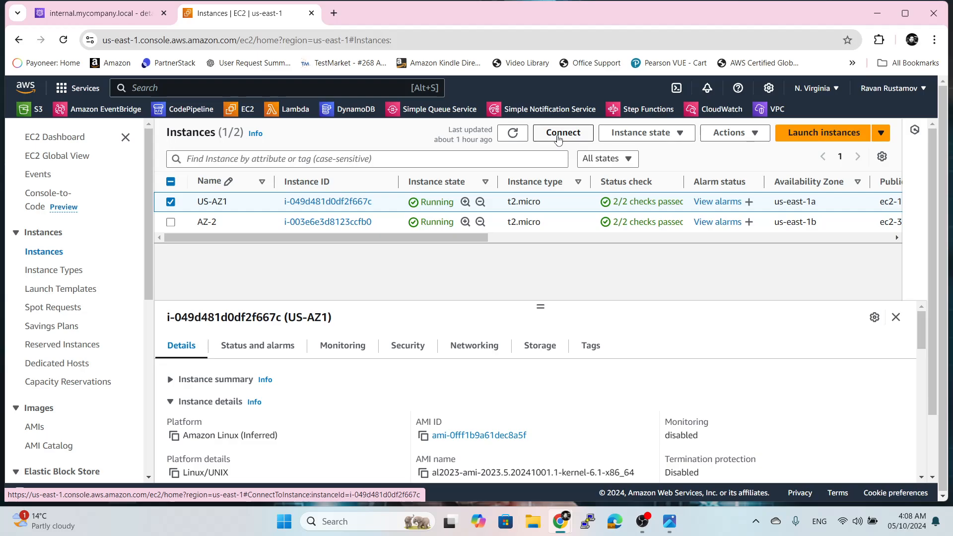
click(558, 139)
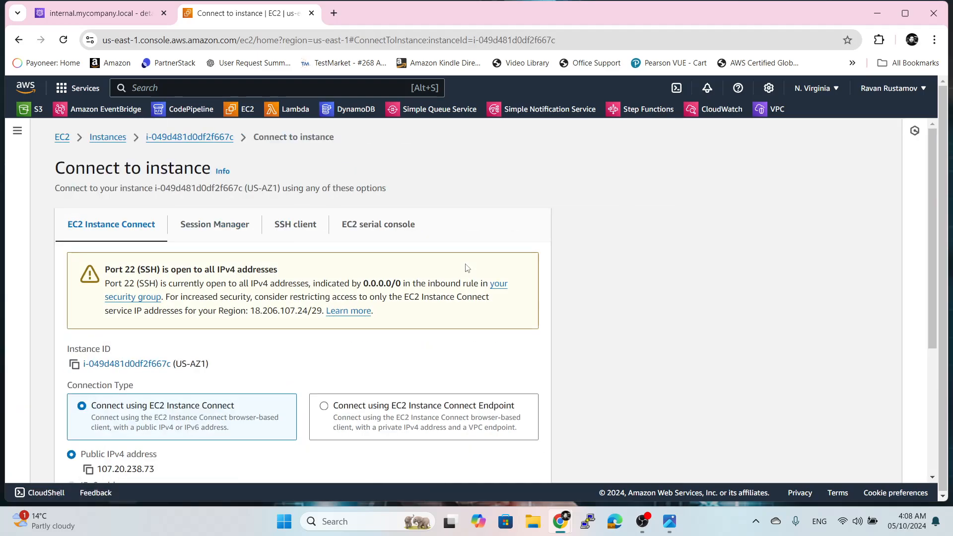
scroll(381, 284, down, 5)
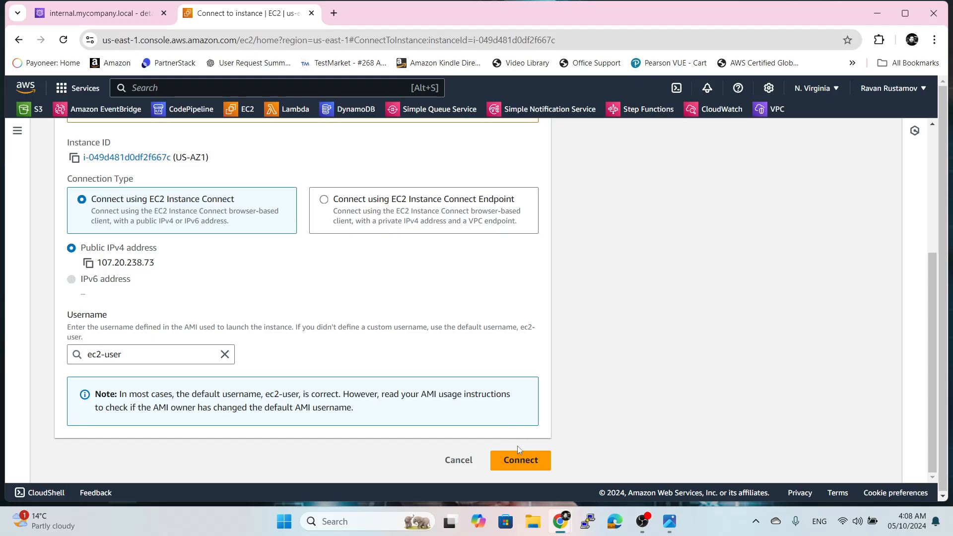
click(519, 461)
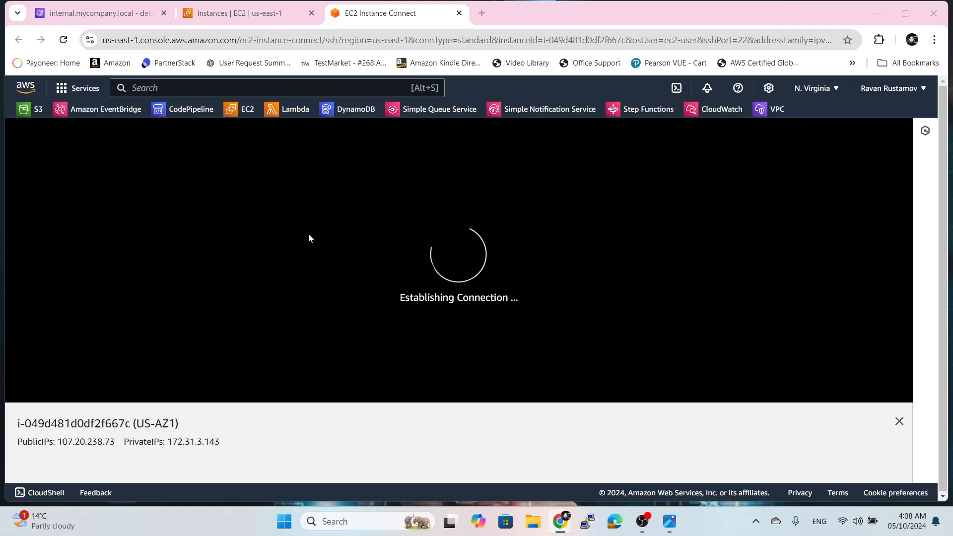
Run nslookup webserver.internal.mycompany.local in the US-AZ1 instance's terminal to test DNS resolution
right_click(276, 235)
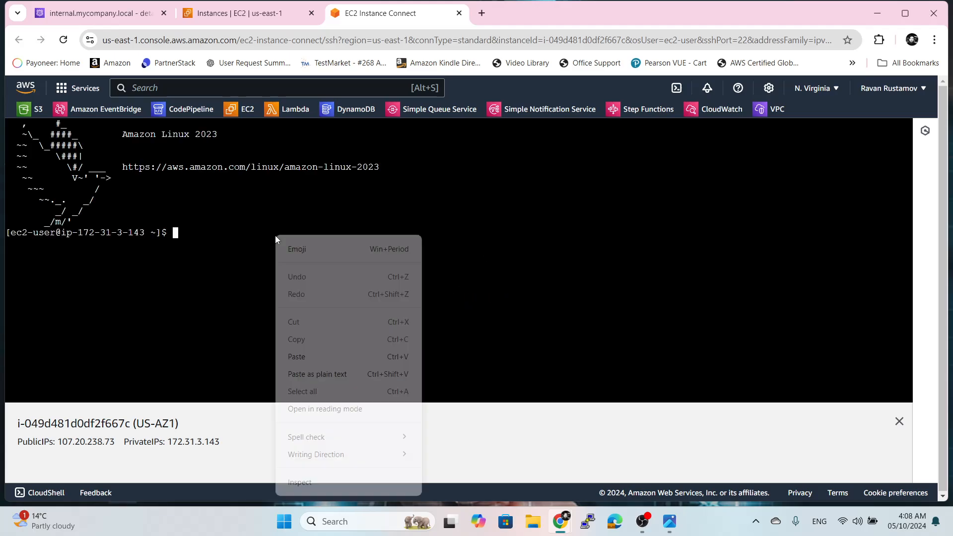
click(328, 350)
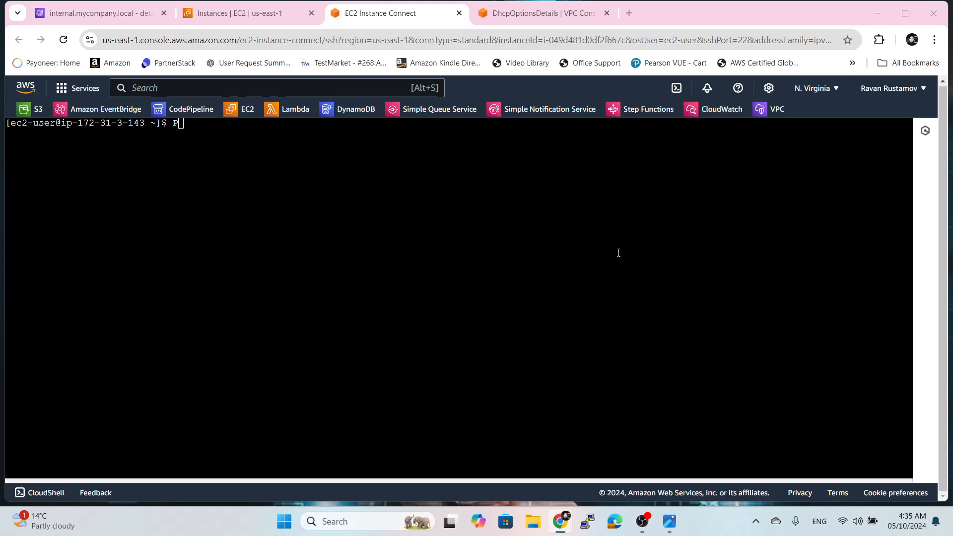
click(186, 129)
key(BackSpace)
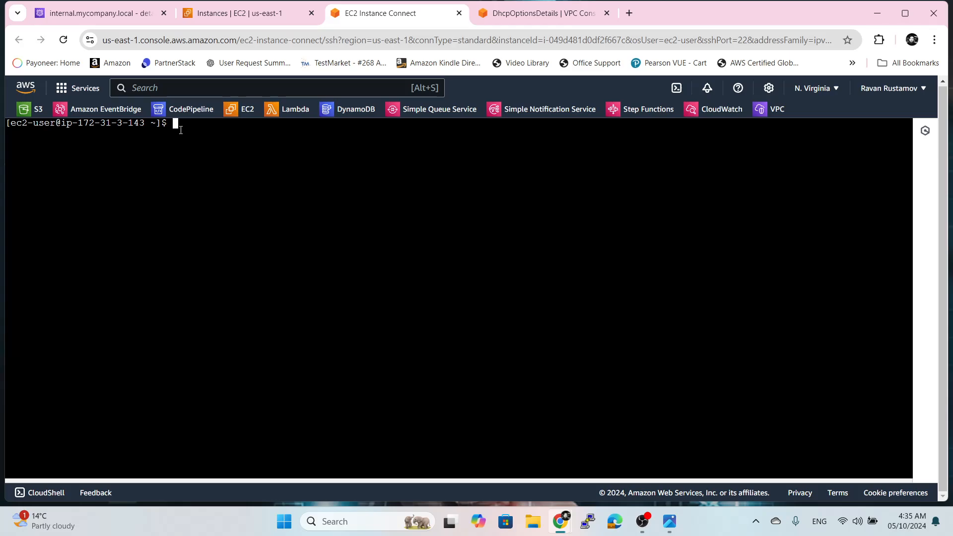
right_click(180, 130)
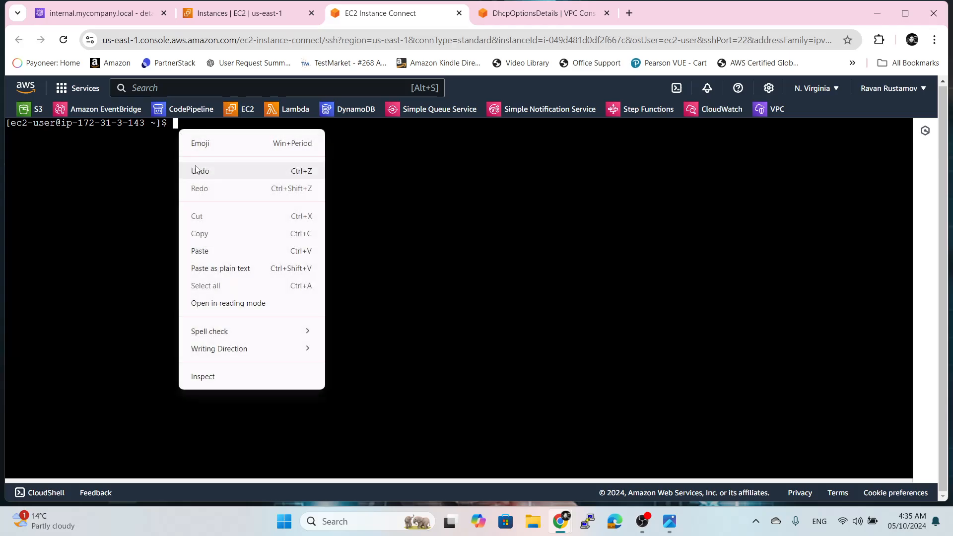
click(210, 247)
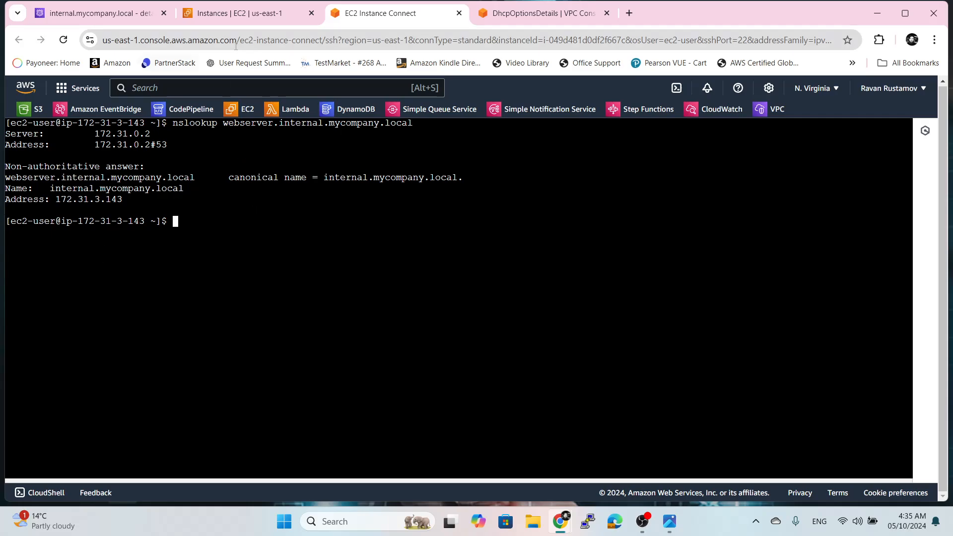
Open the launch-wizard-3 security group from the US-AZ1 instance's security details and go to its inbound rules
click(245, 13)
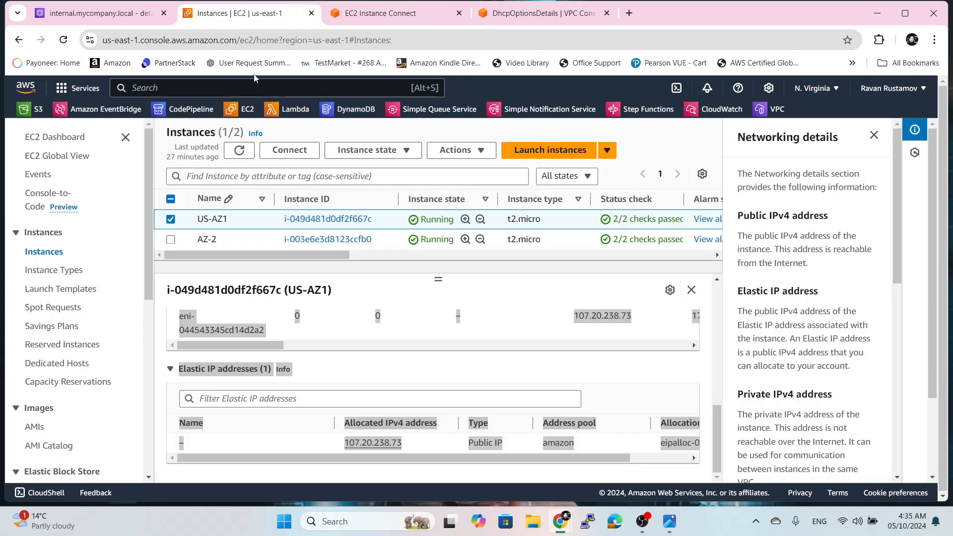
click(171, 219)
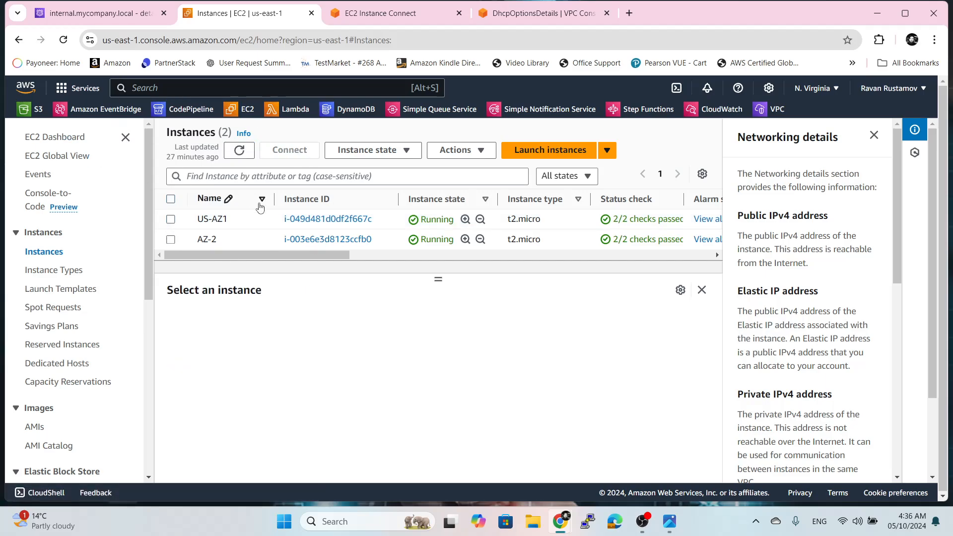
click(172, 223)
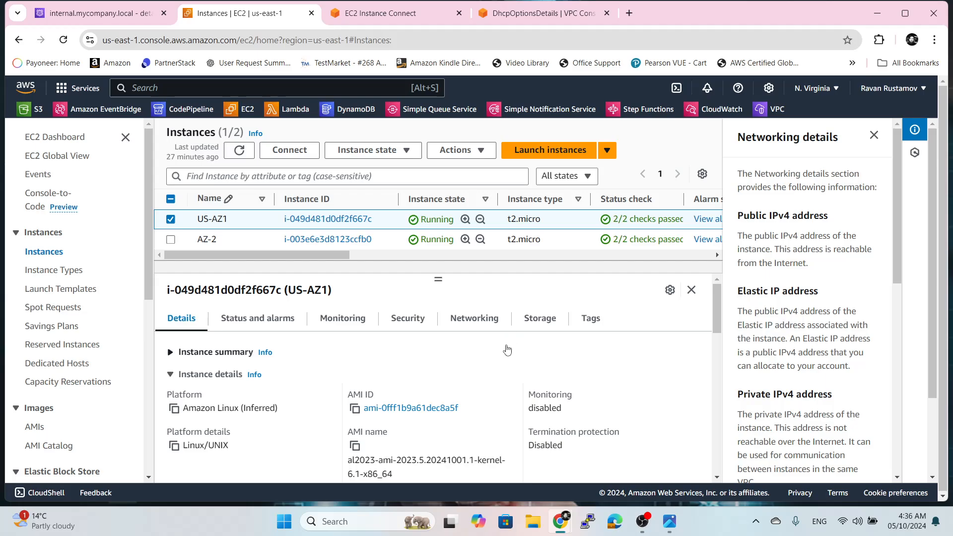
click(408, 321)
scroll(306, 368, down, 5)
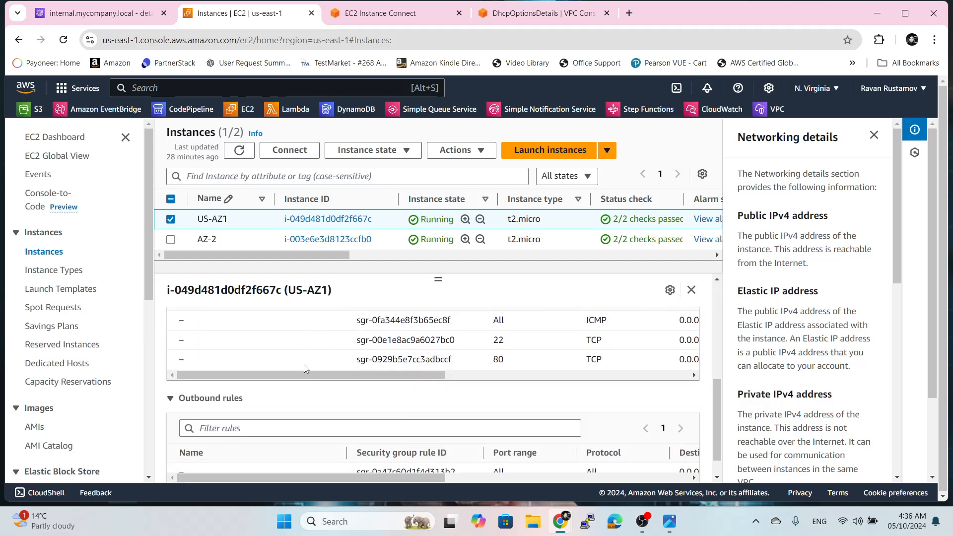
scroll(305, 368, up, 5)
scroll(306, 370, down, 3)
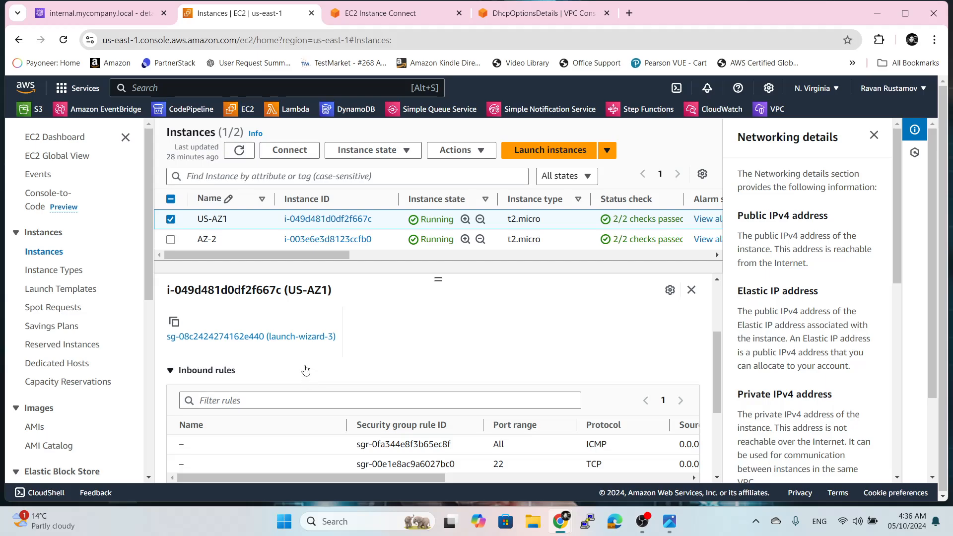
click(252, 338)
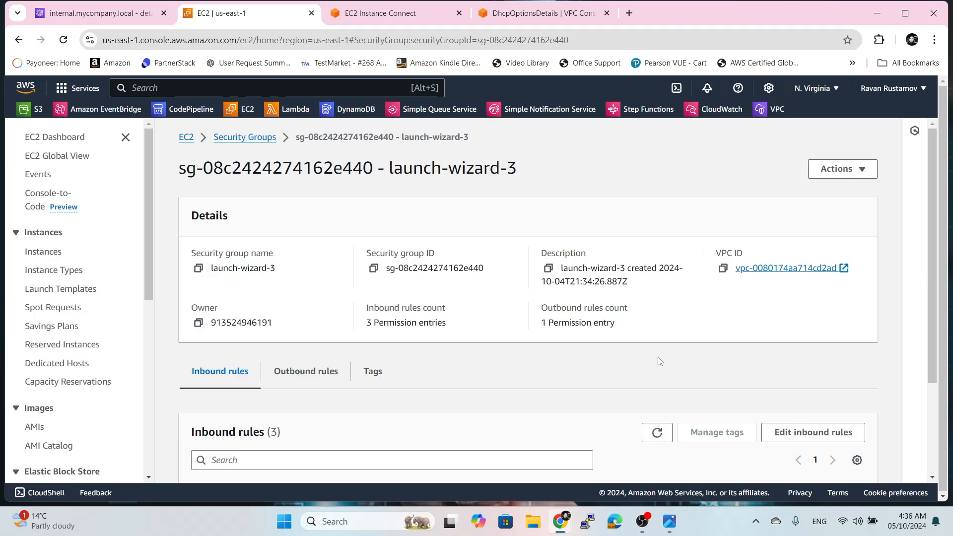
scroll(478, 390, down, 3)
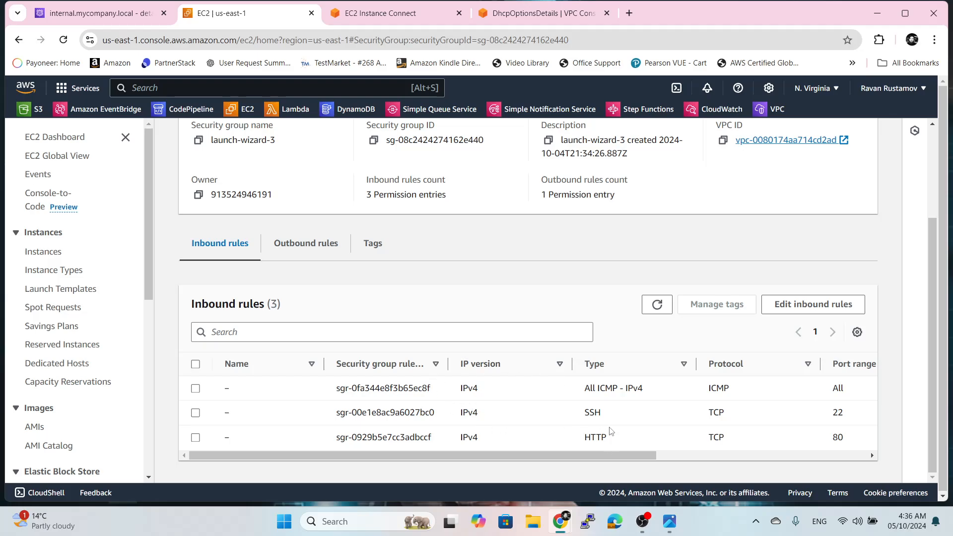
Add a Custom UDP inbound rule for port 53 to the launch-wizard-3 security group
click(800, 305)
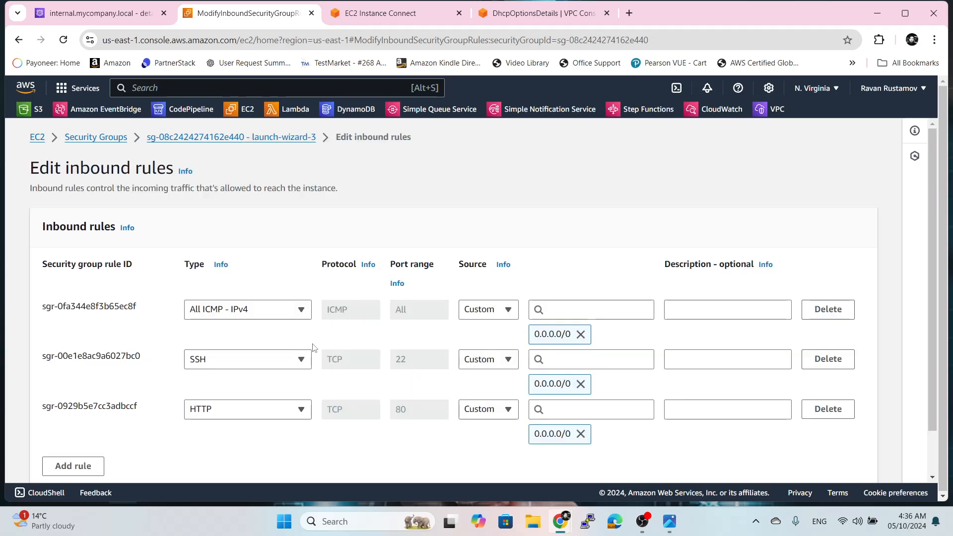
click(80, 465)
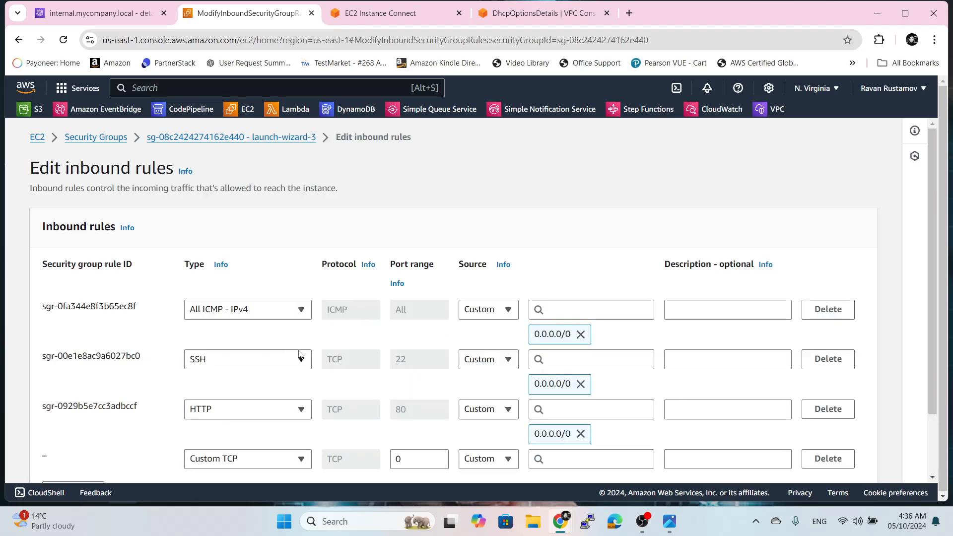
scroll(279, 397, down, 2)
click(279, 391)
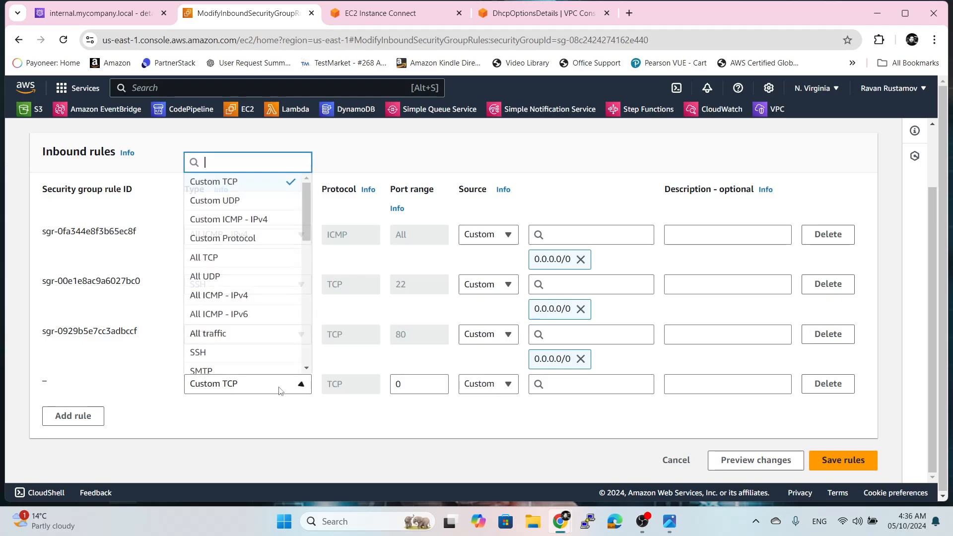
click(237, 201)
click(425, 384)
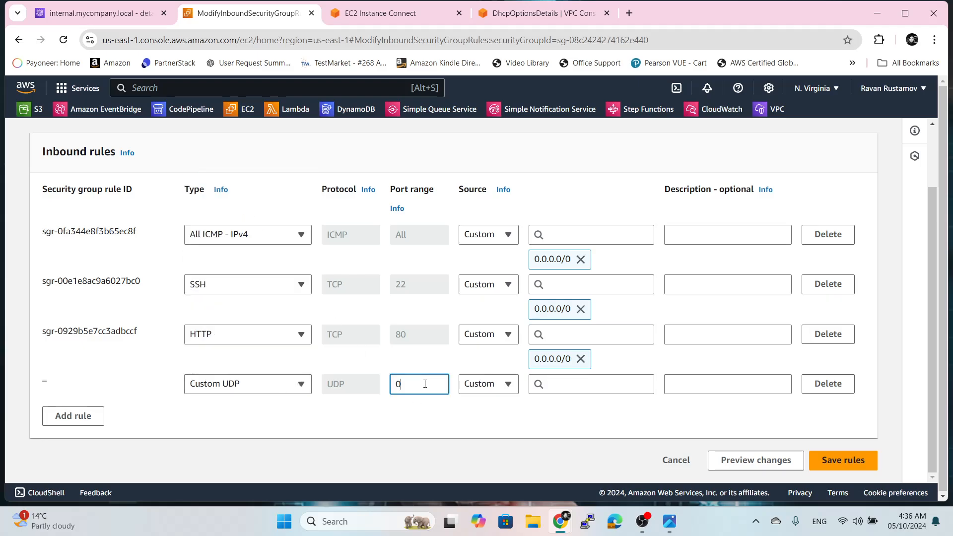
key(BackSpace)
text(53)
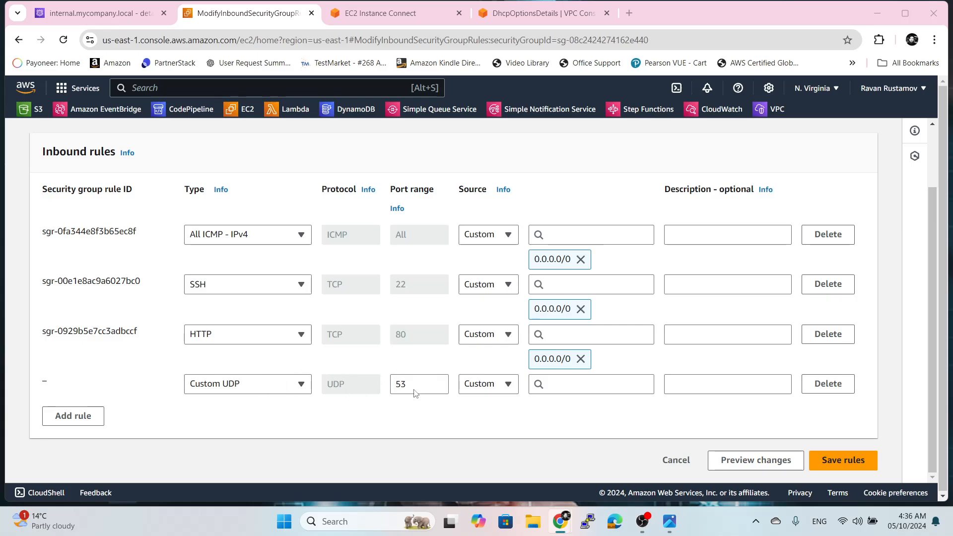
Set the UDP rule's source to the custom CIDR block 172.31.0.0/16 and save the inbound rules
click(506, 384)
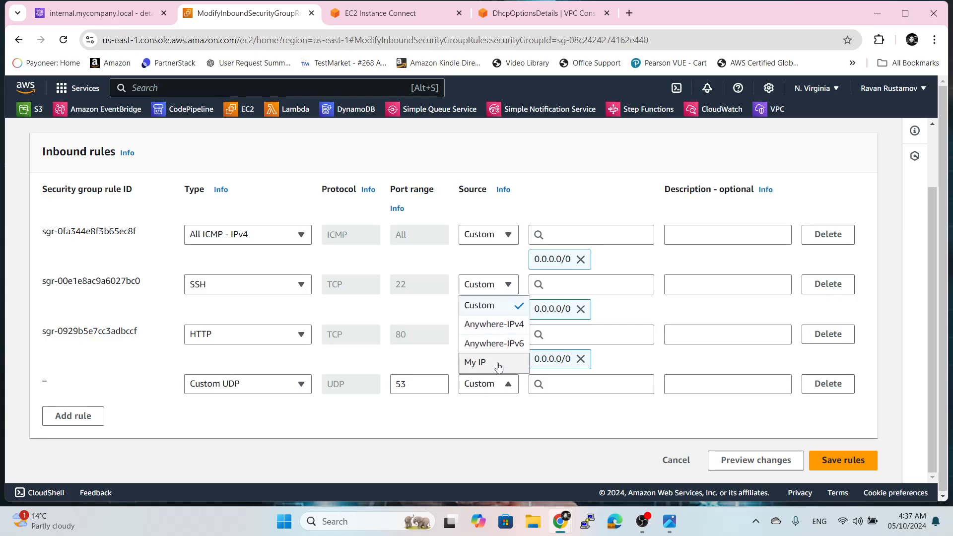
click(497, 307)
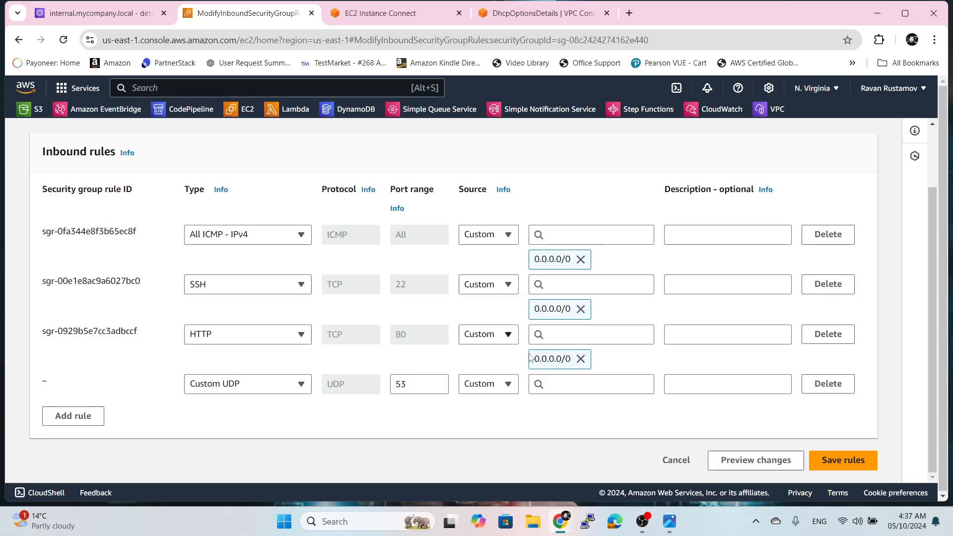
right_click(558, 384)
click(576, 246)
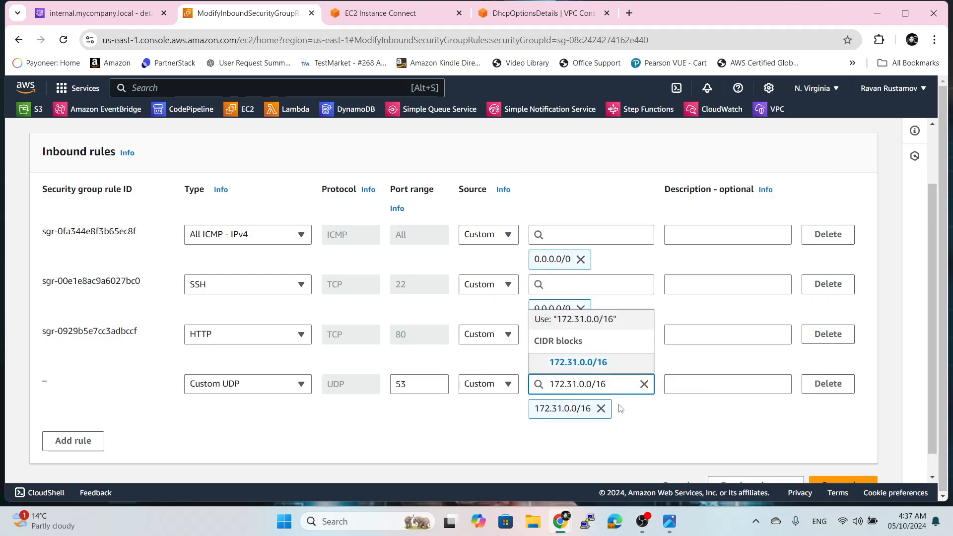
click(651, 430)
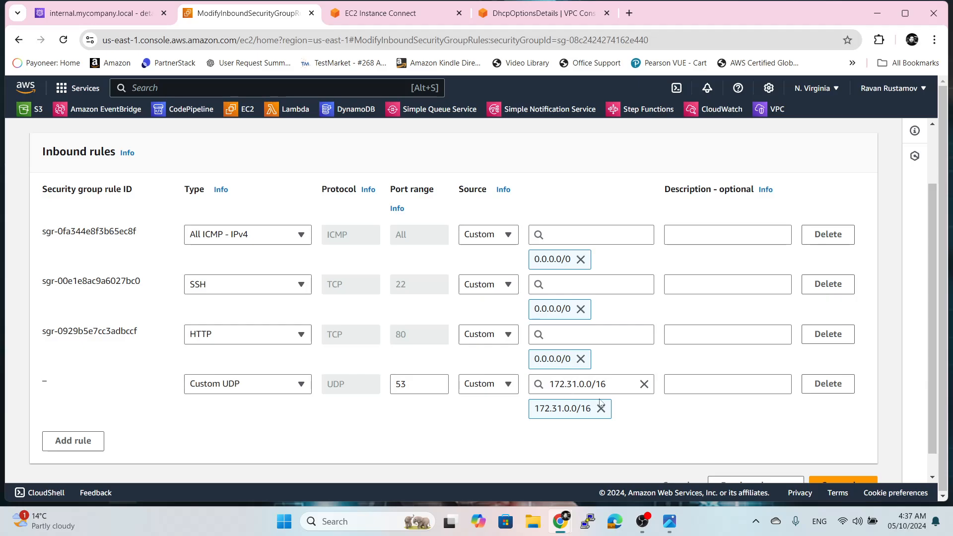
scroll(770, 417, down, 1)
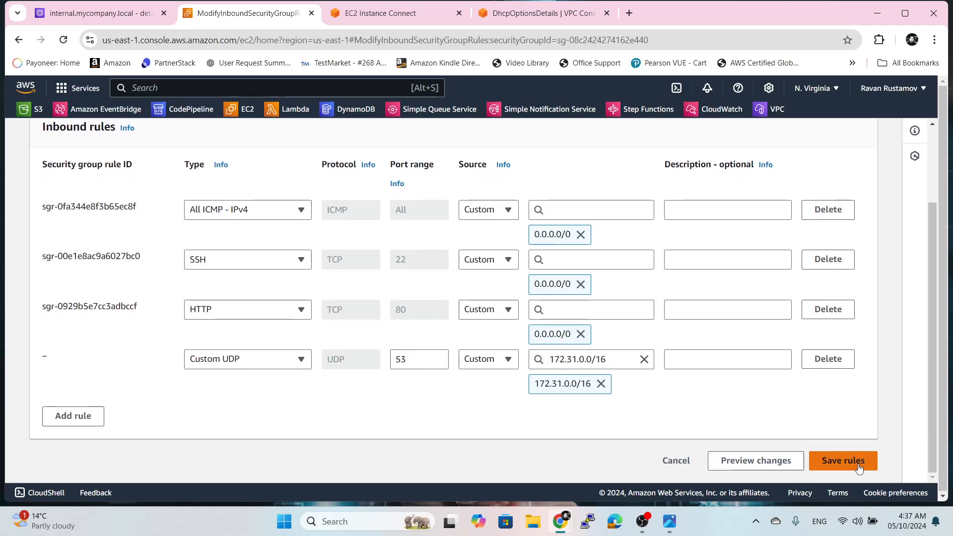
click(833, 458)
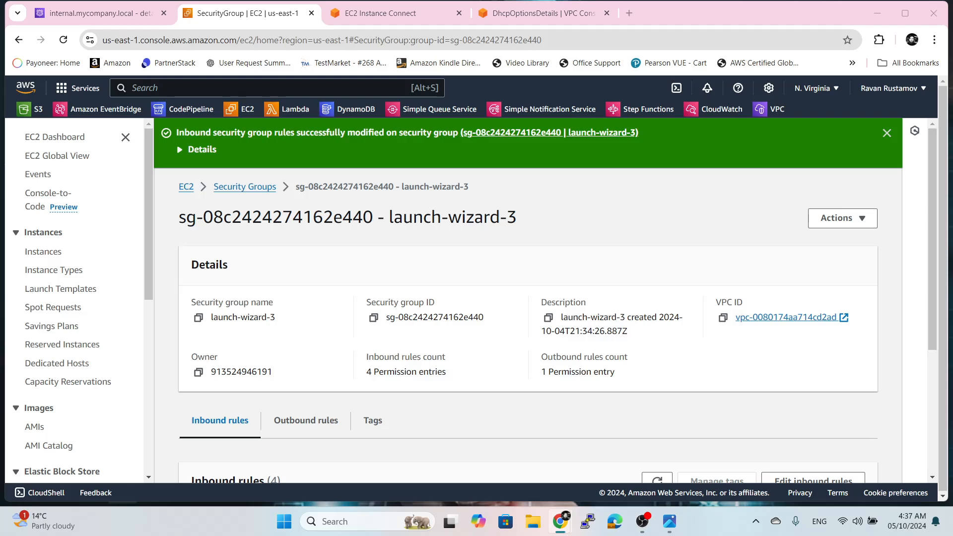
Run nslookup webserver.internal.mycompany.local again in the EC2 Instance Connect terminal
click(410, 12)
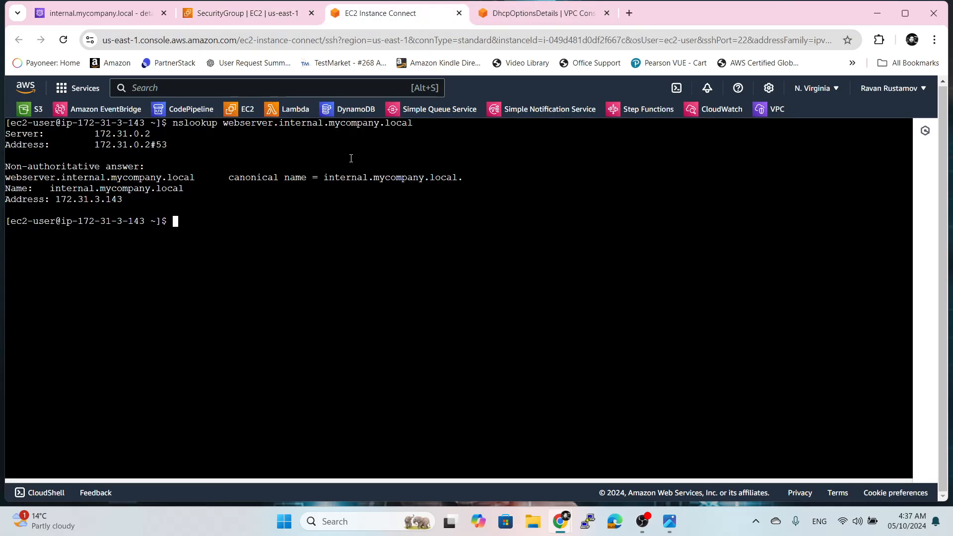
right_click(208, 223)
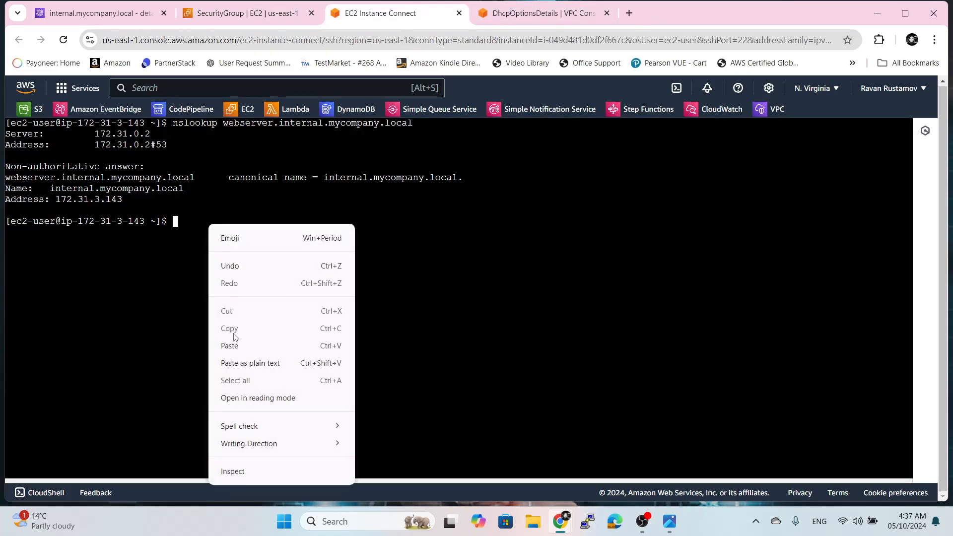
click(261, 346)
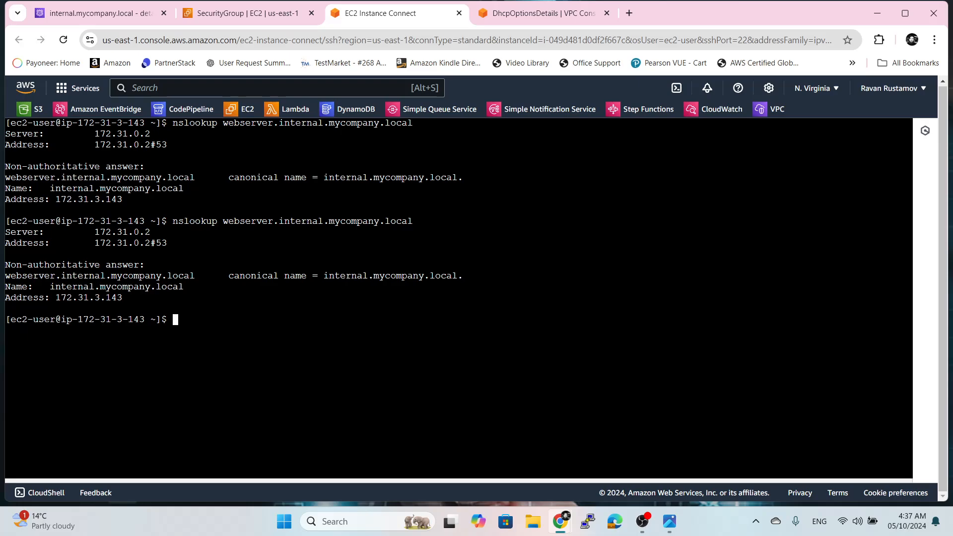
Ping webserver.internal.mycompany.local from the instance's terminal and stop the ping after several replies
text(P)
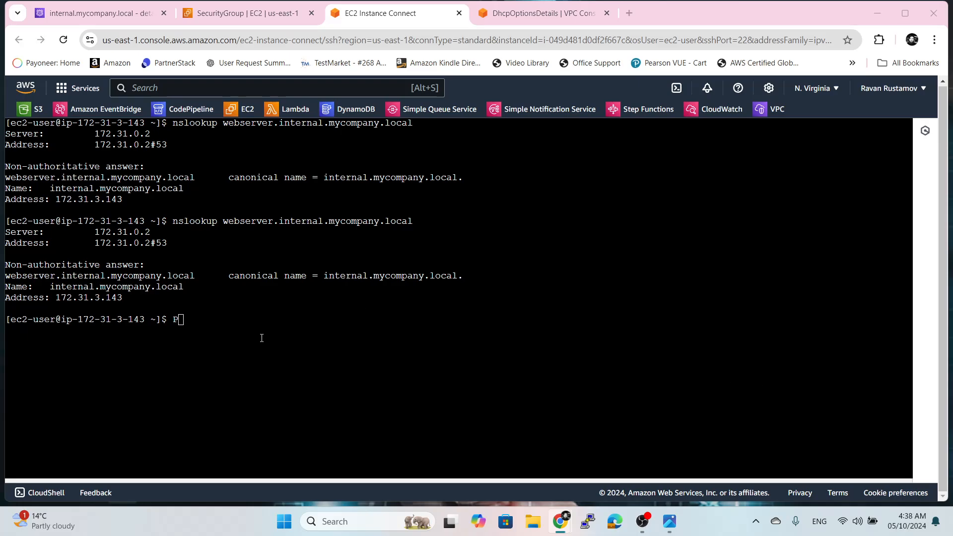
click(266, 324)
key(BackSpace)
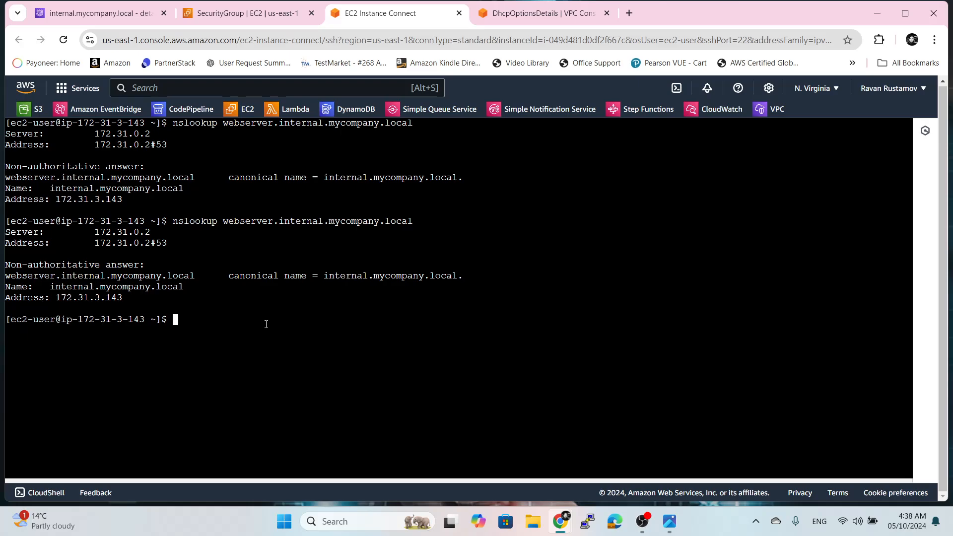
right_click(266, 324)
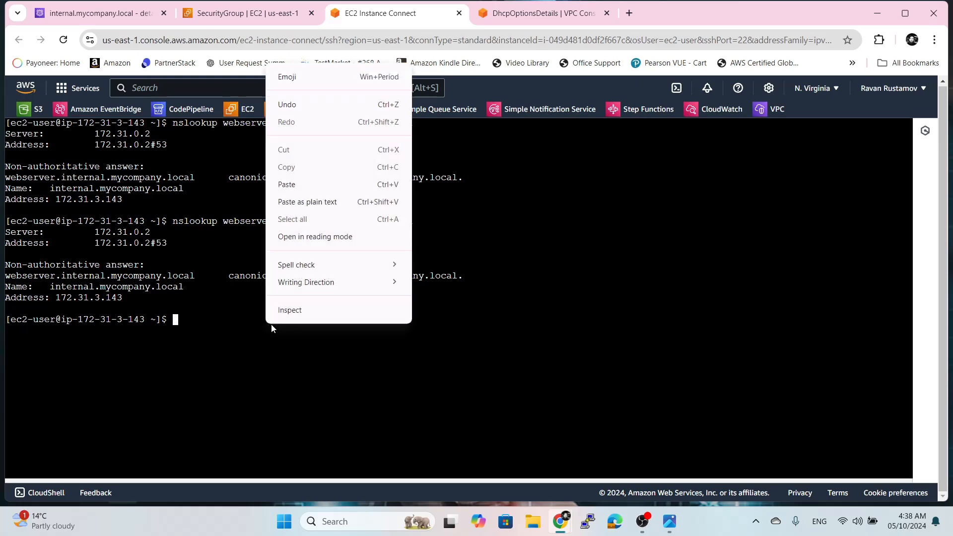
click(298, 186)
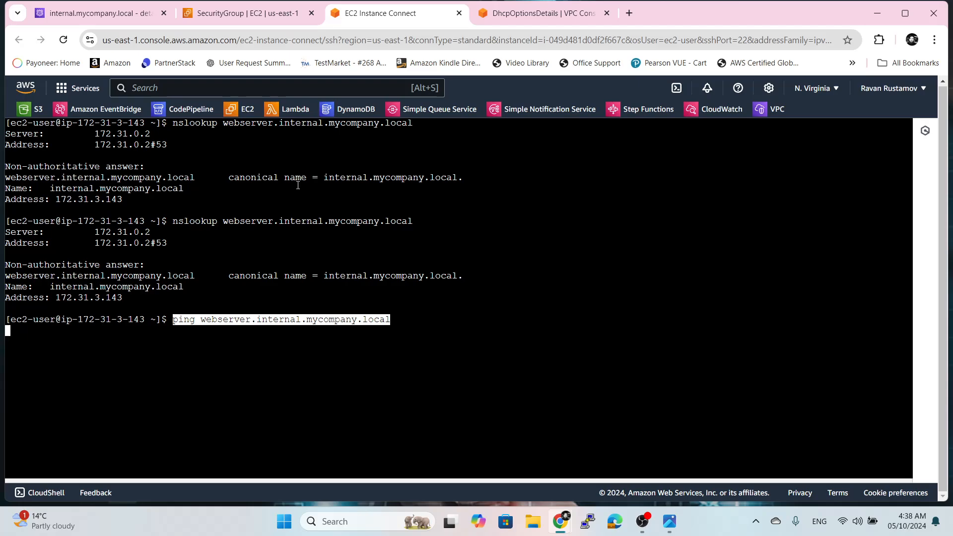
key(Return)
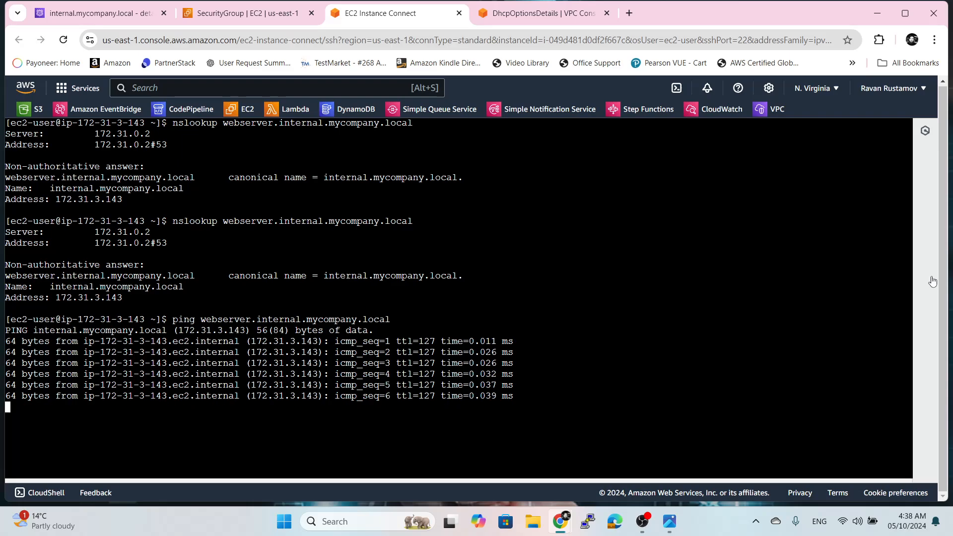
text(C)
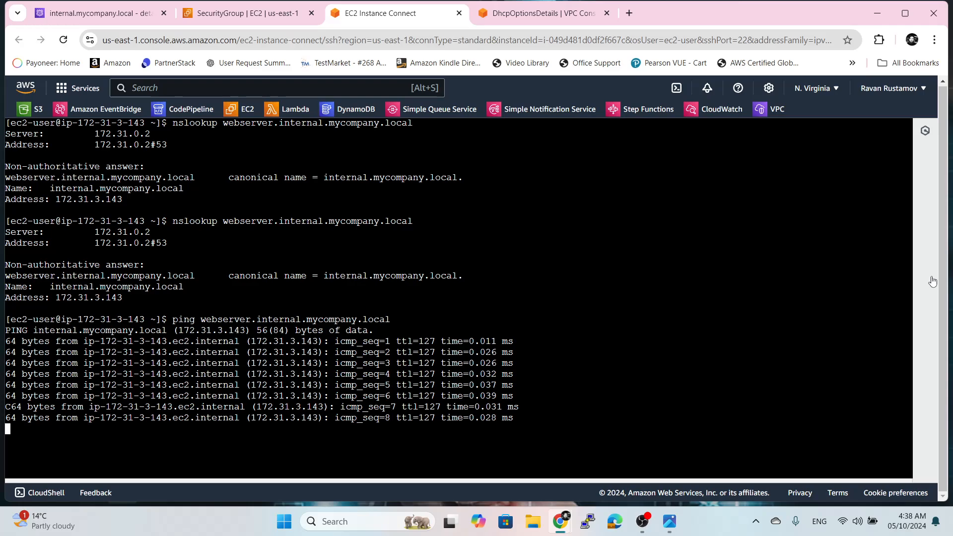
key(ctrl+c)
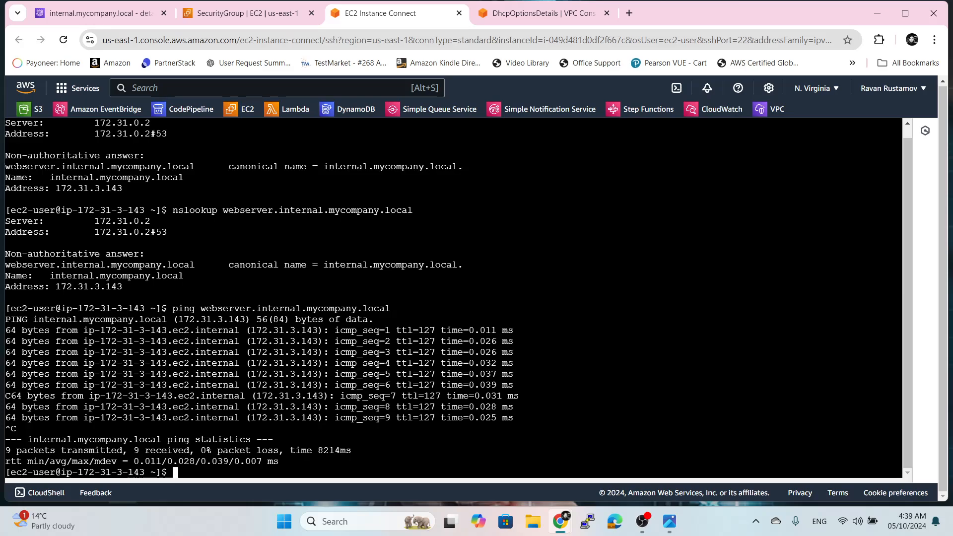
Open the VPC console's DHCP option sets and view the details of the existing option set
click(515, 9)
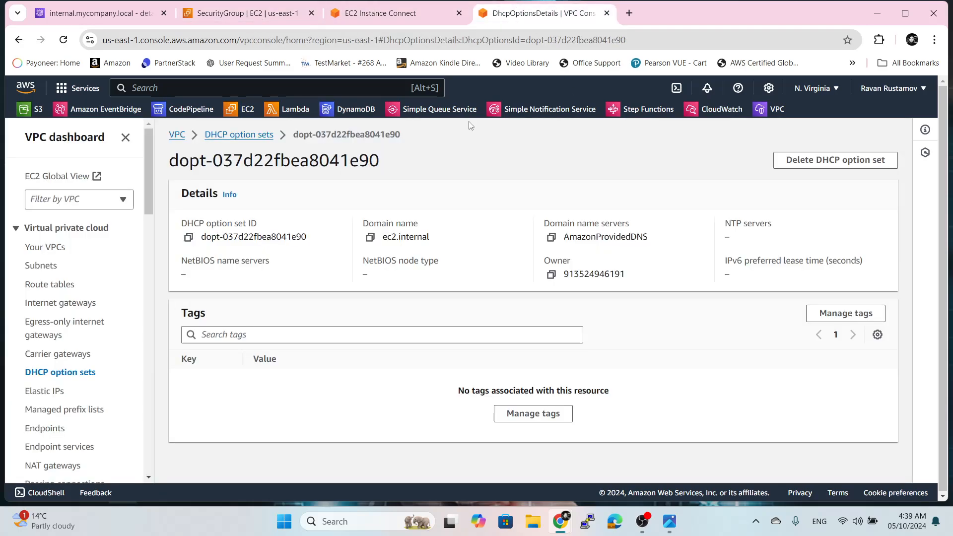
click(770, 110)
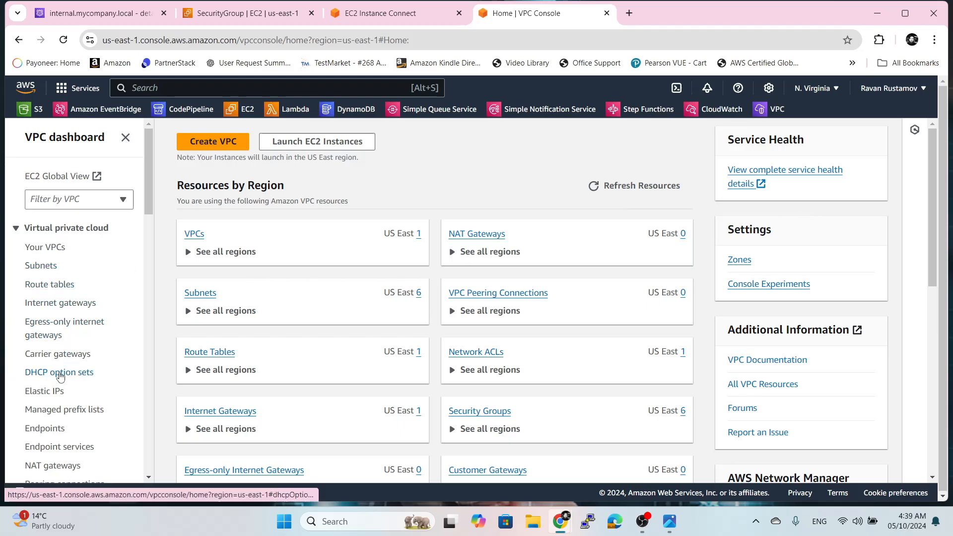
click(58, 374)
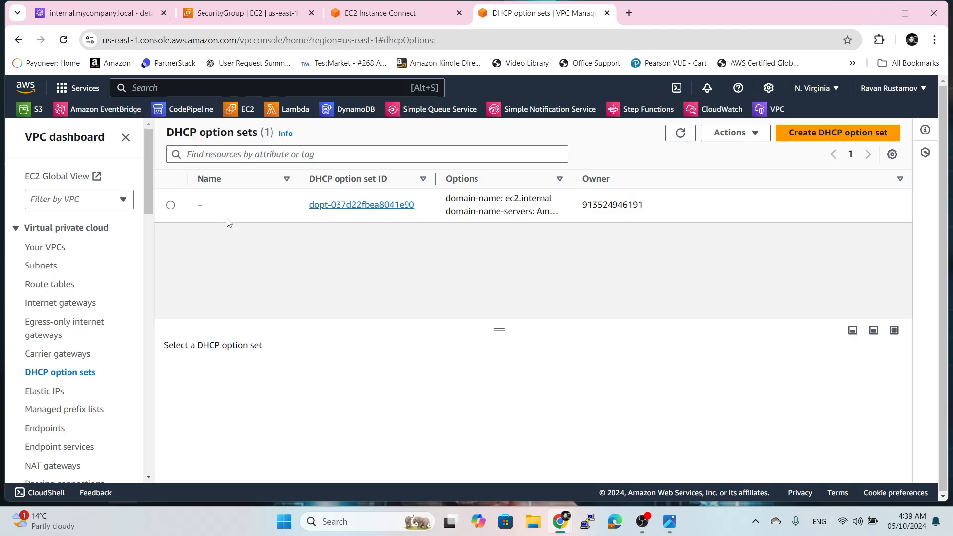
click(170, 205)
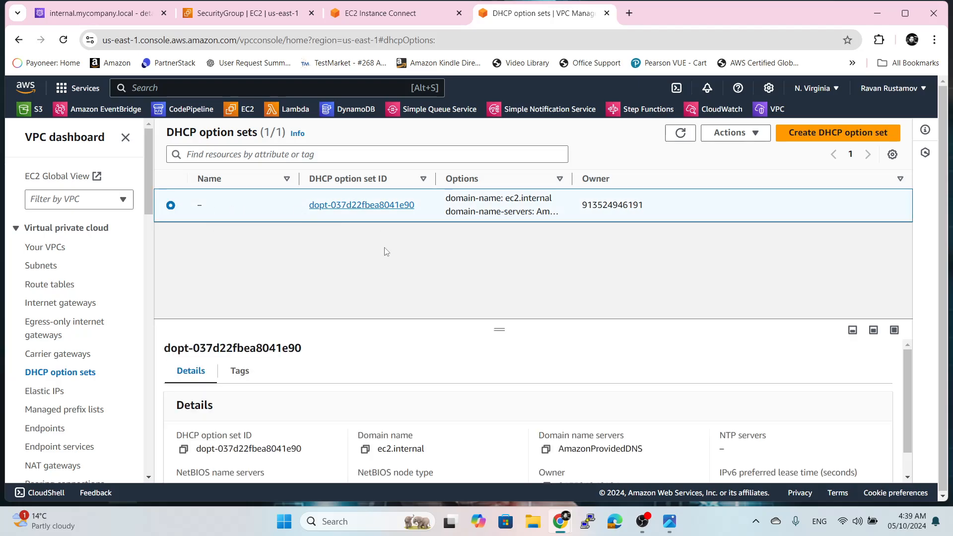
scroll(571, 355, down, 1)
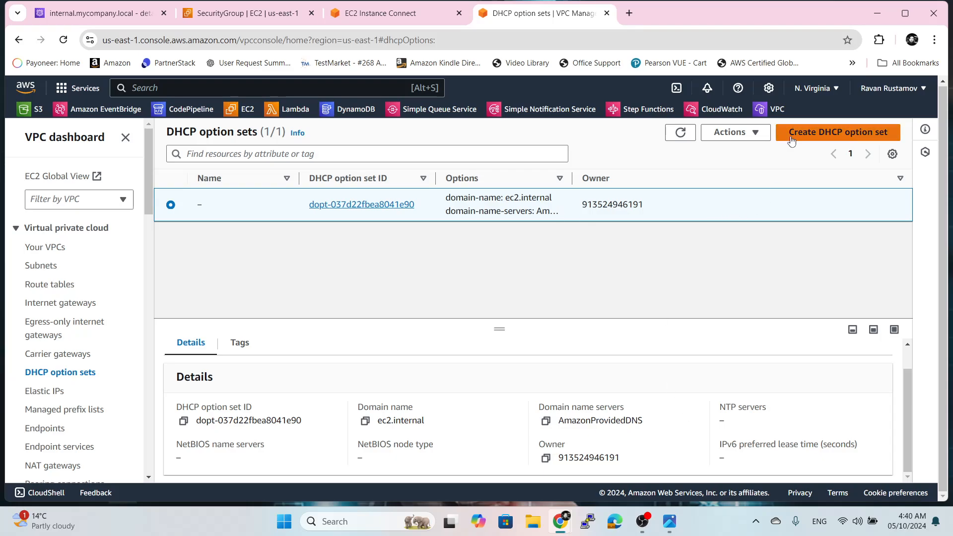
Review the available settings for creating a DHCP option set and return to the option sets list without creating one
click(808, 138)
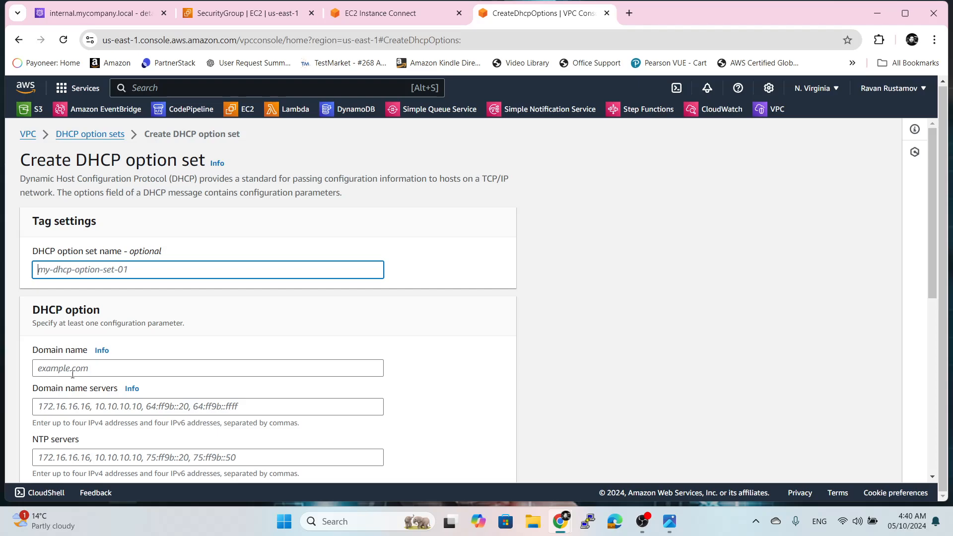
scroll(127, 368, down, 2)
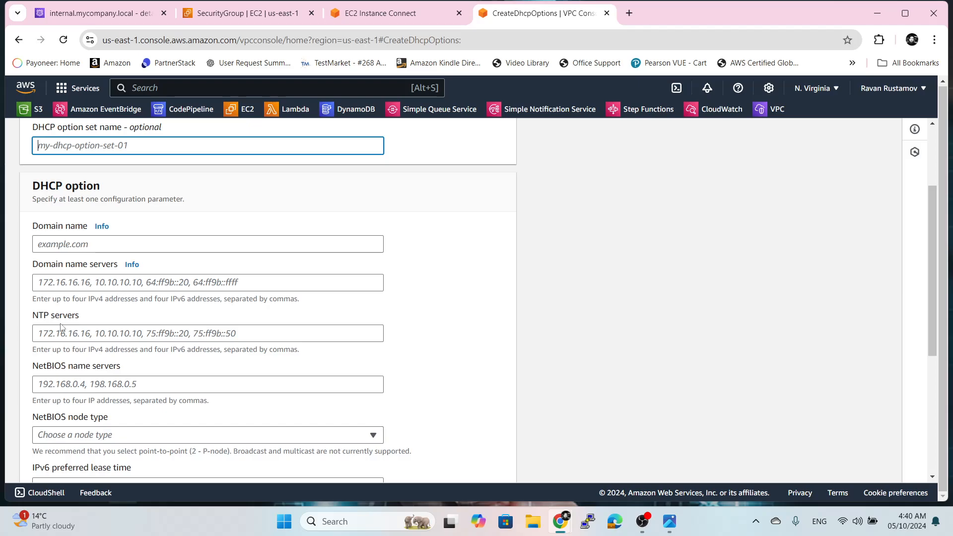
scroll(271, 335, down, 4)
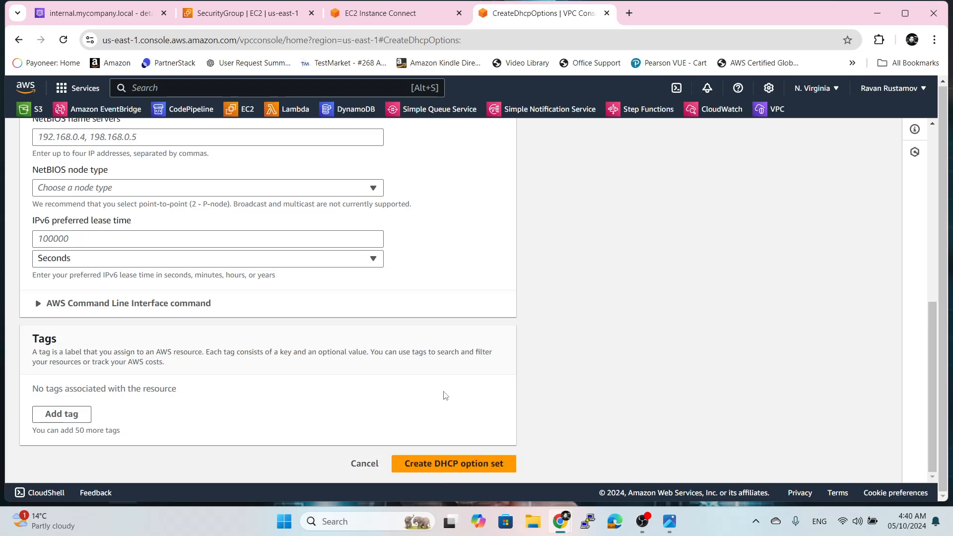
scroll(322, 308, up, 6)
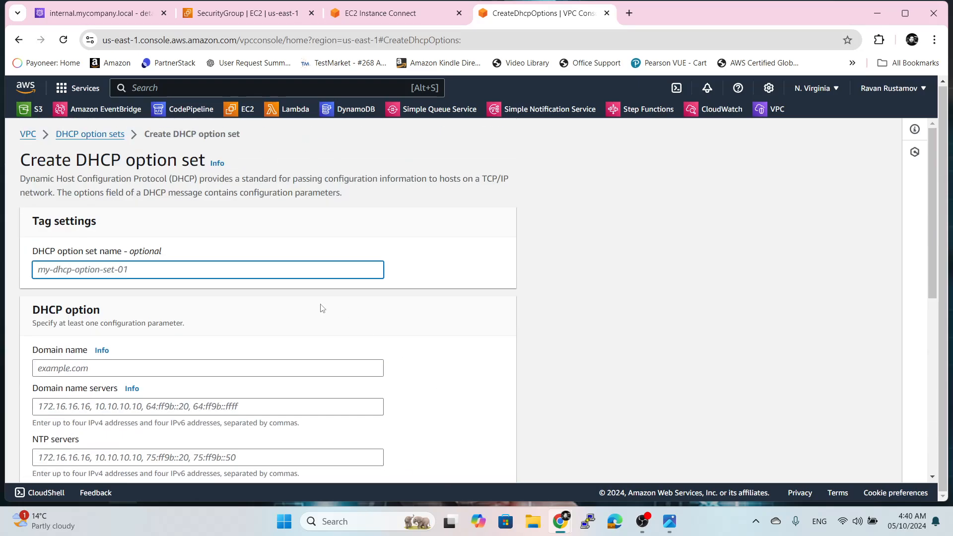
click(77, 136)
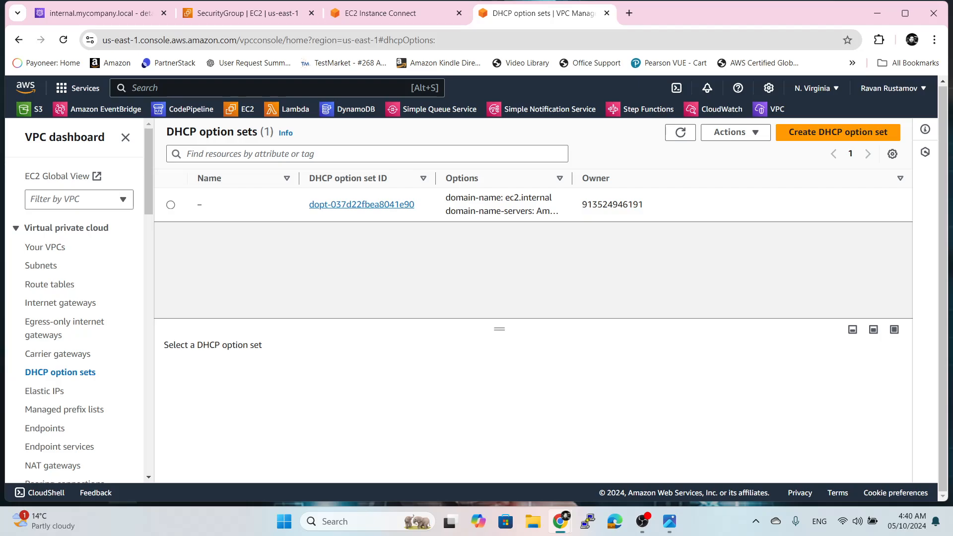
Switch to the Route 53 hosted zones list and try to delete internal.mycompany.local, confirming with "delete"
click(110, 12)
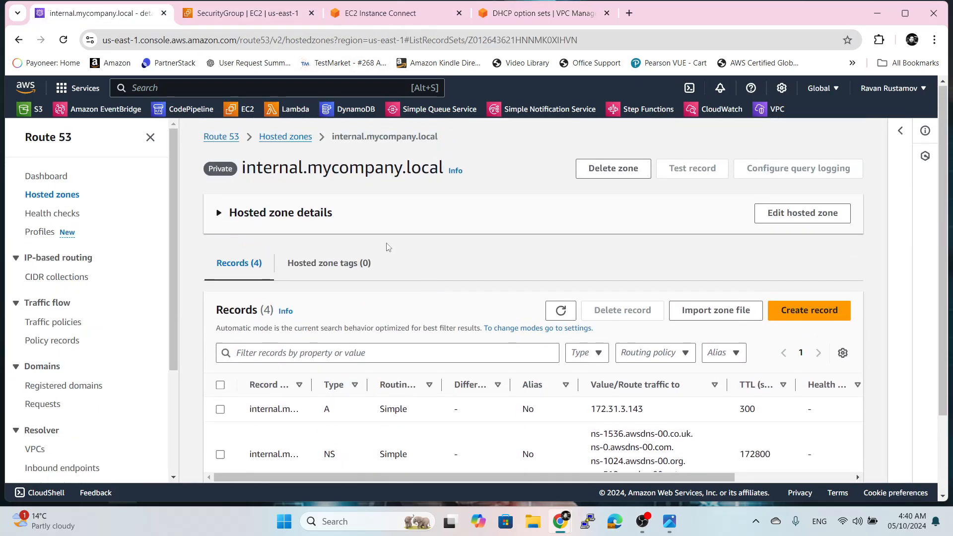
click(285, 137)
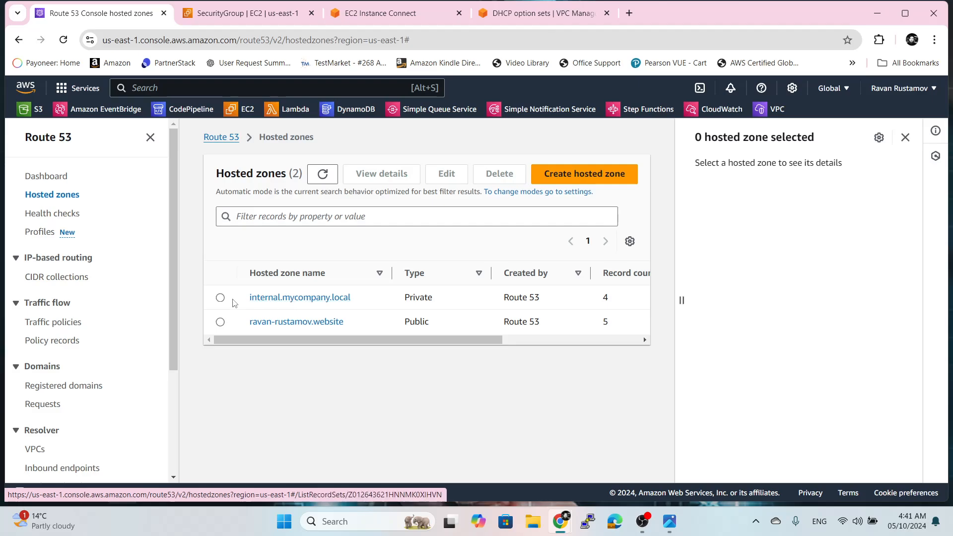
click(220, 297)
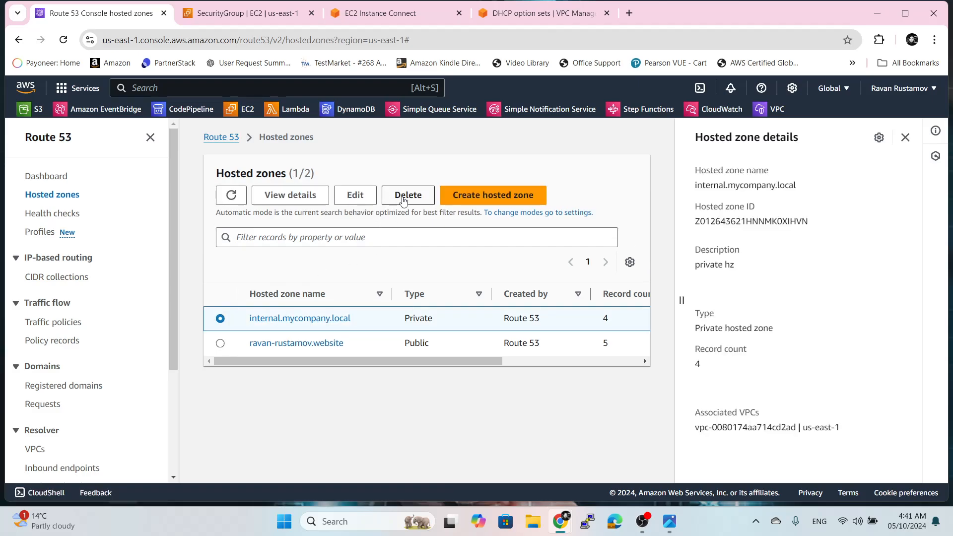
click(396, 197)
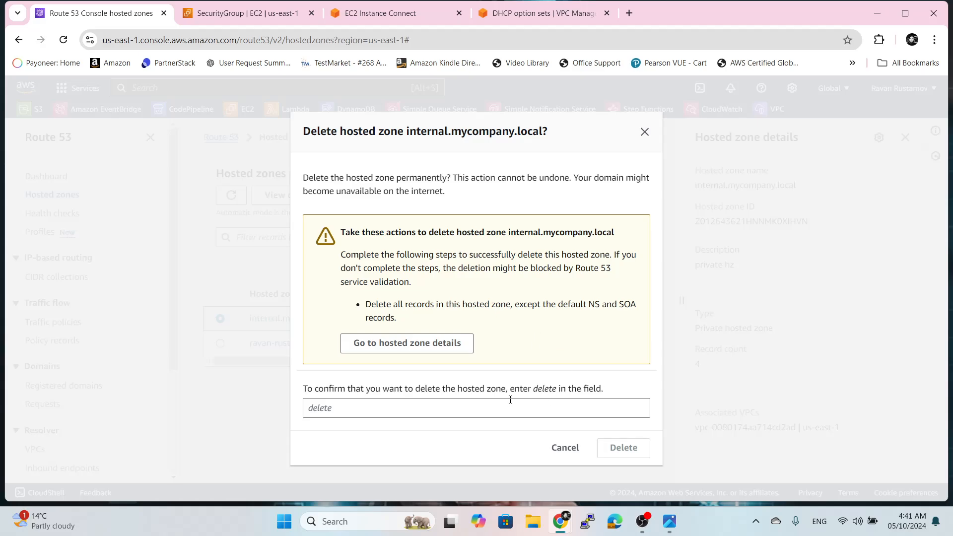
click(510, 401)
text(delete)
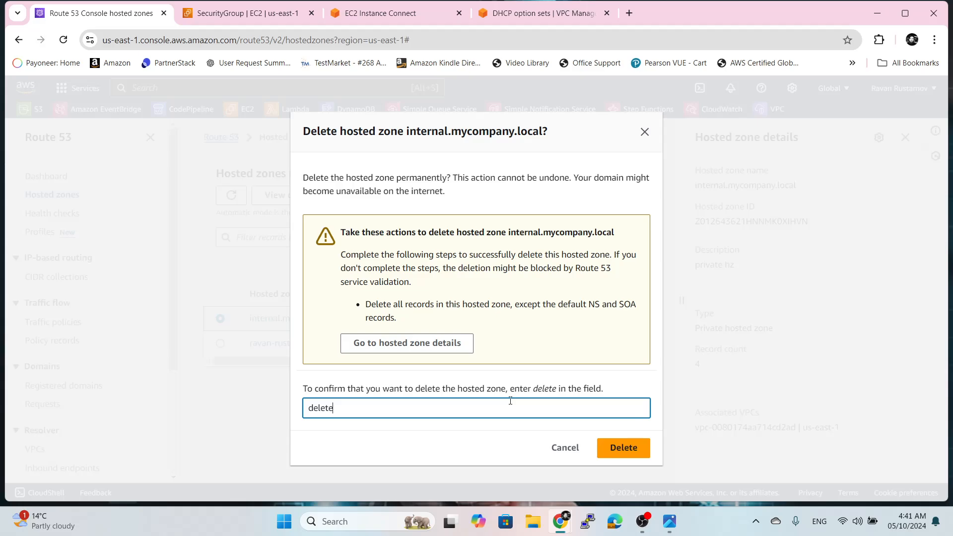
click(624, 447)
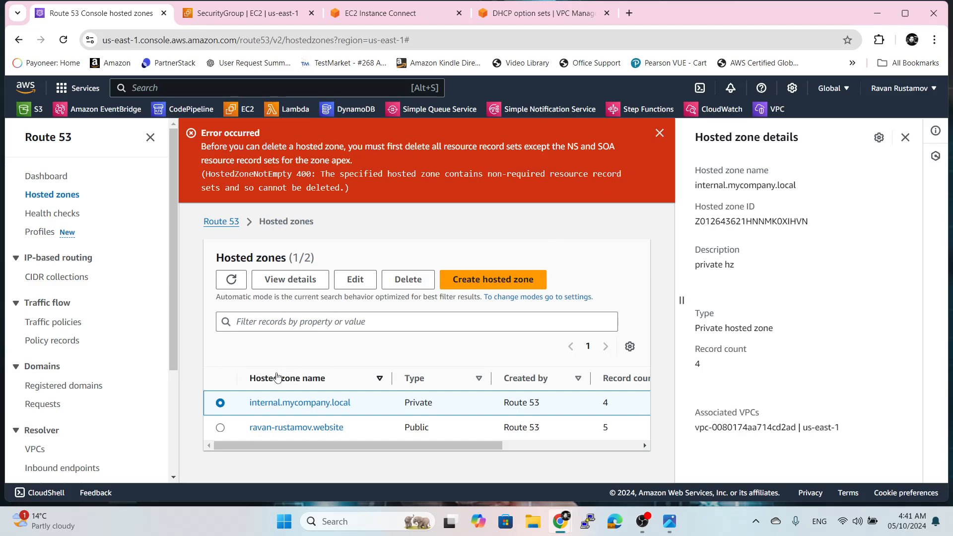
Delete the webserver CNAME record and the A record from the internal.mycompany.local hosted zone
click(290, 403)
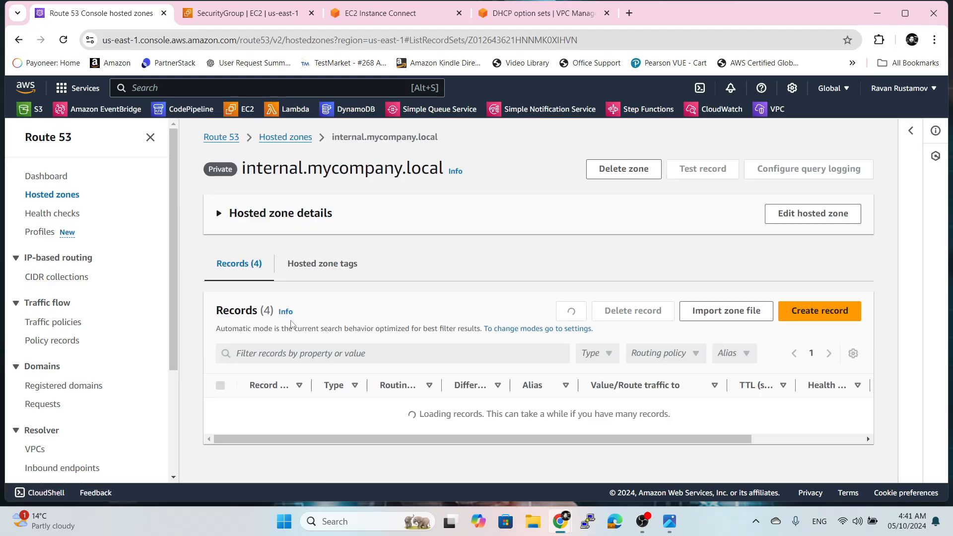
scroll(521, 335, down, 2)
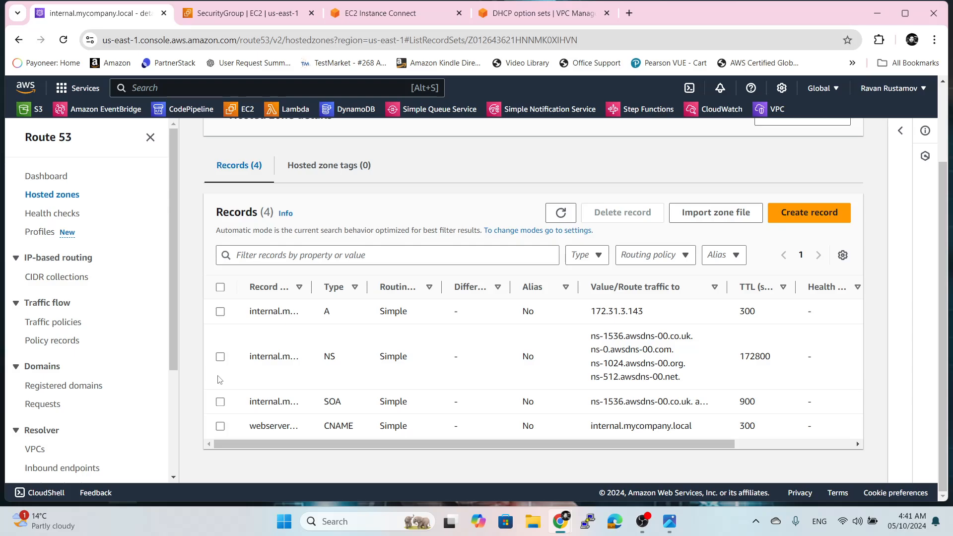
click(221, 426)
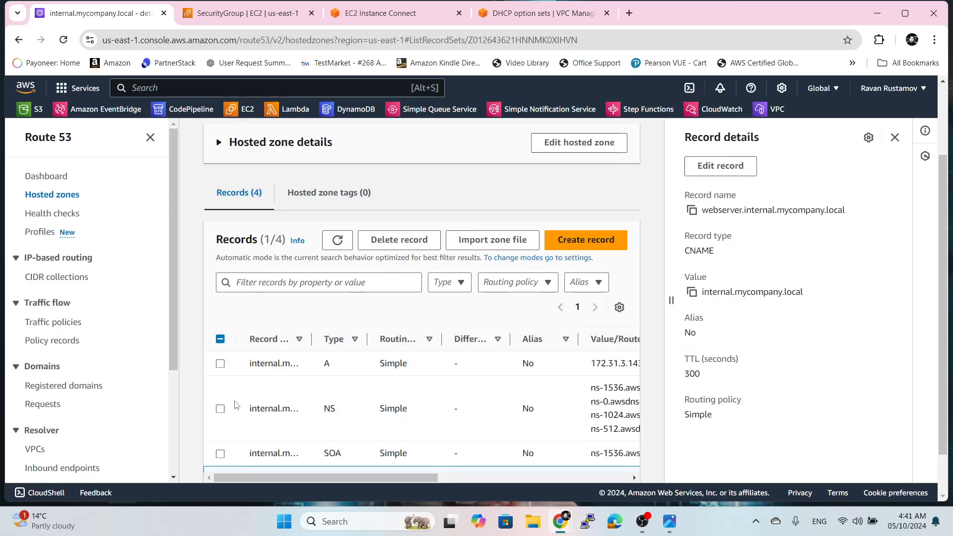
scroll(270, 387, down, 1)
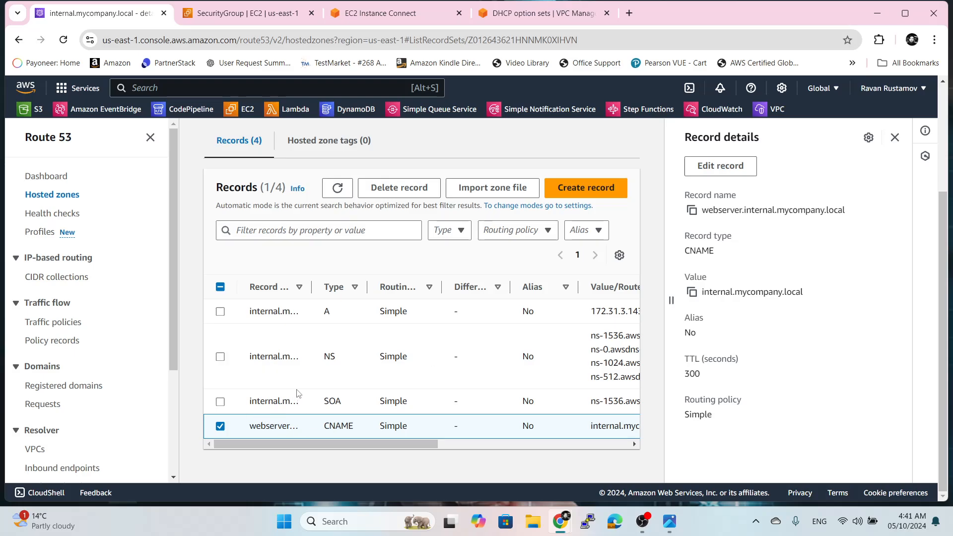
scroll(298, 394, up, 2)
click(220, 436)
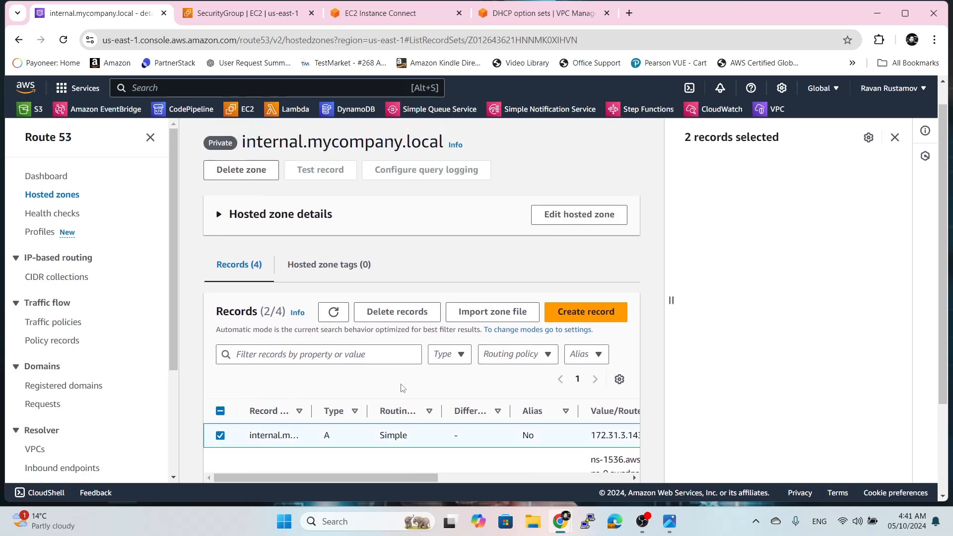
scroll(313, 412, down, 2)
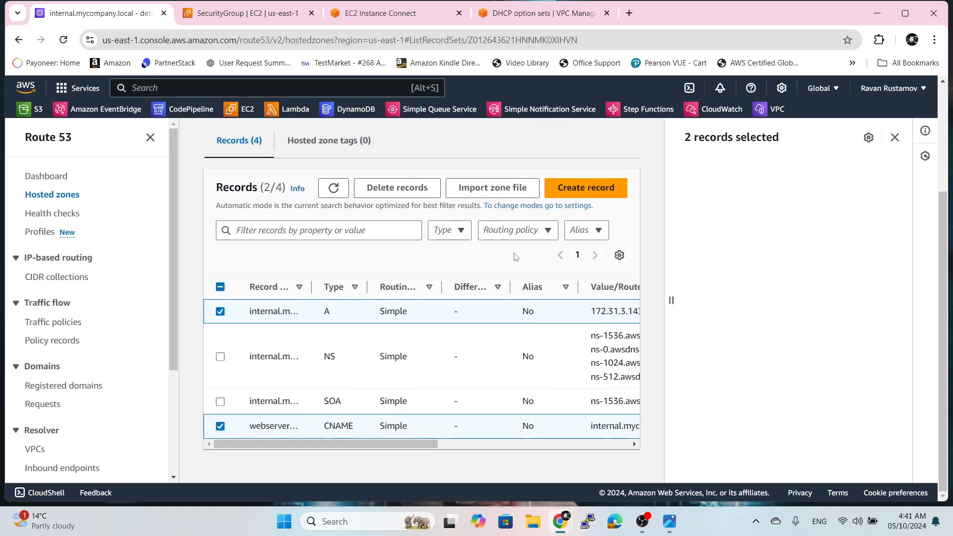
click(414, 194)
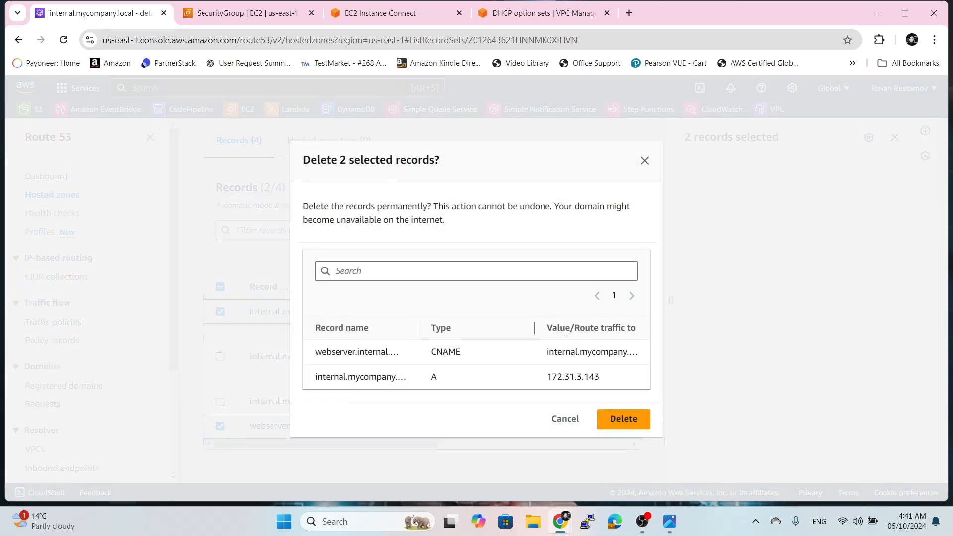
click(612, 420)
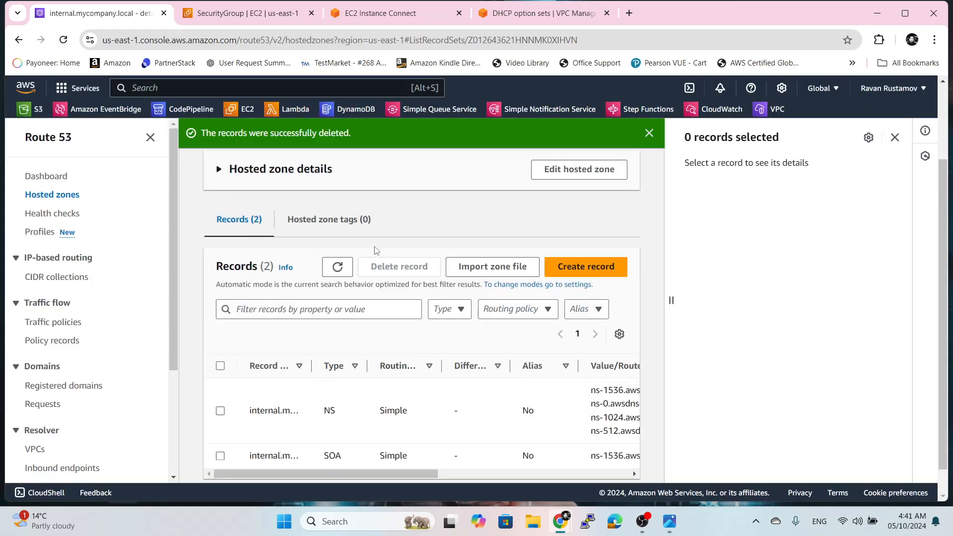
Delete the internal.mycompany.local hosted zone from its details page, entering "delete" as confirmation
scroll(382, 270, up, 2)
click(250, 230)
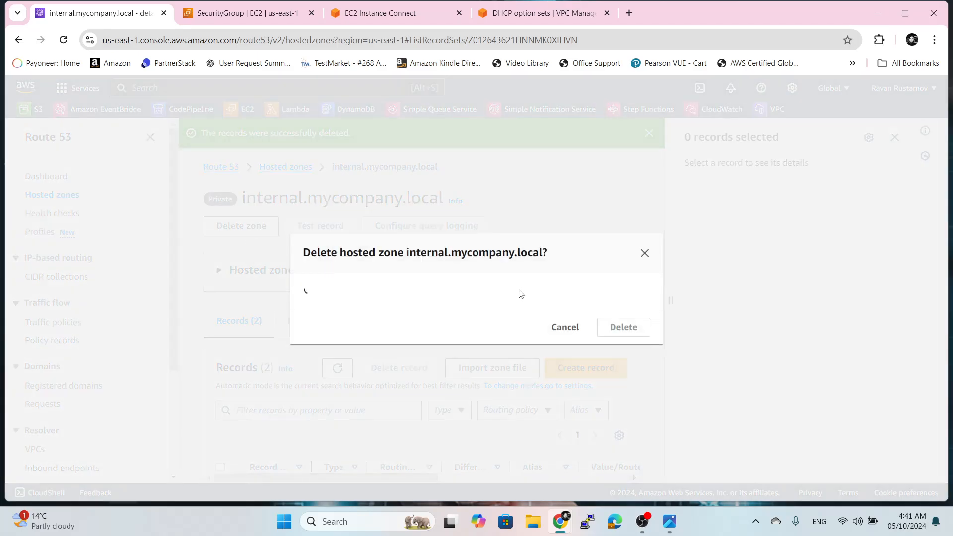
click(436, 331)
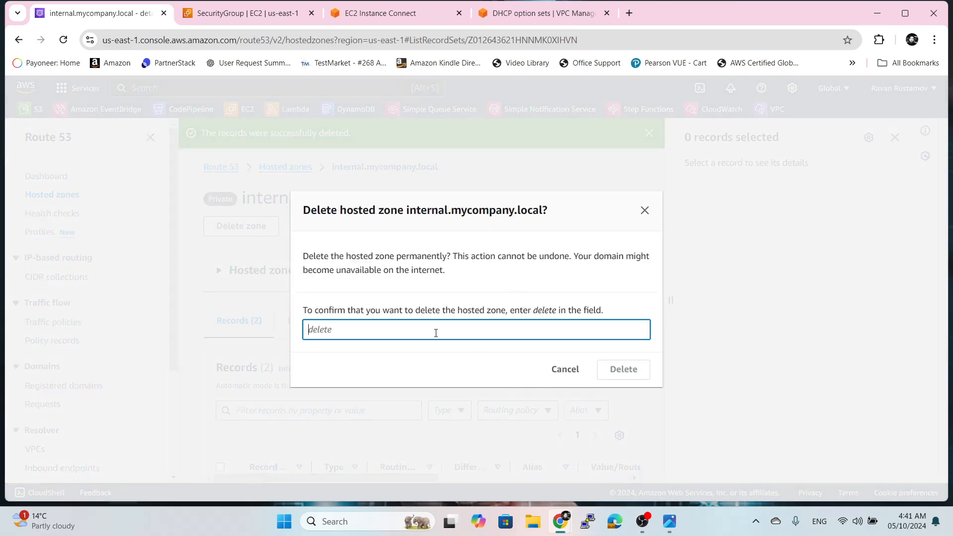
text(delete)
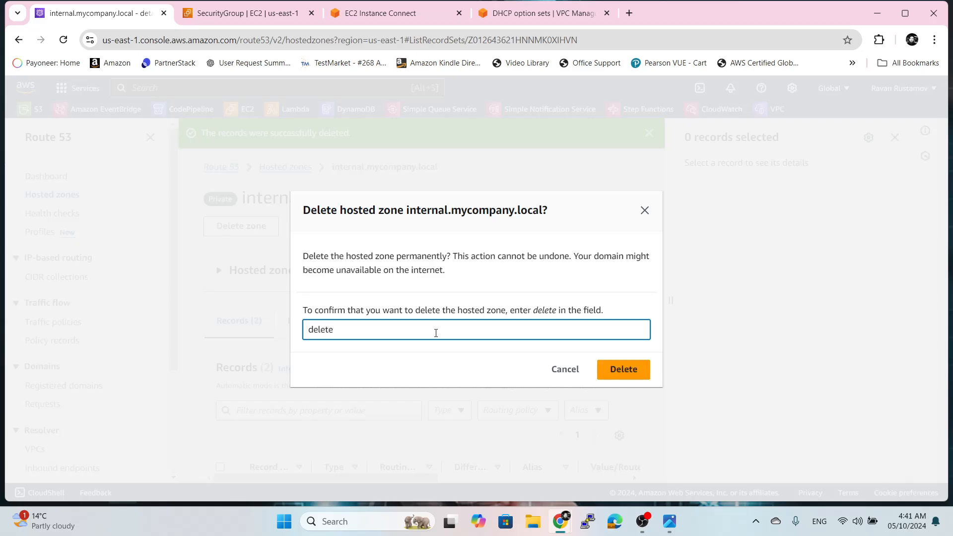
click(621, 374)
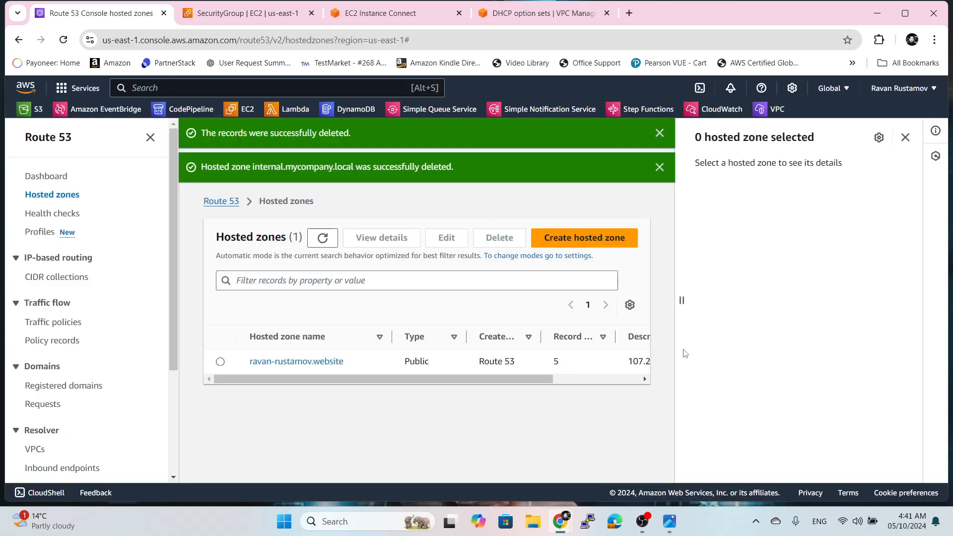